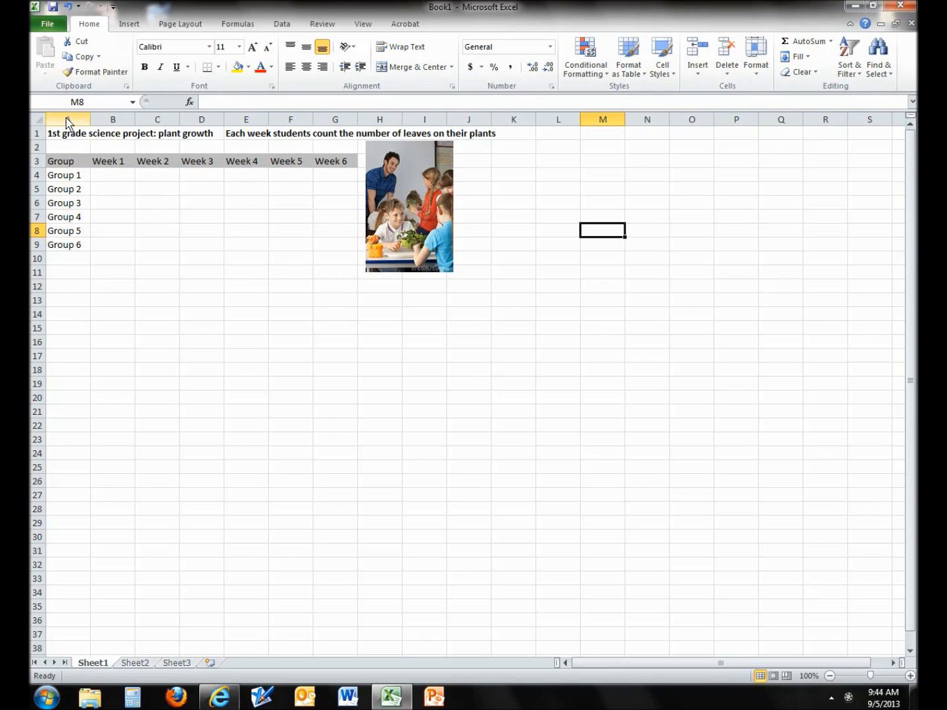
- Examine column A, row 1, the addresses of individual cells, and the sheet's title, Group heading and group labels
left_click(68, 120)
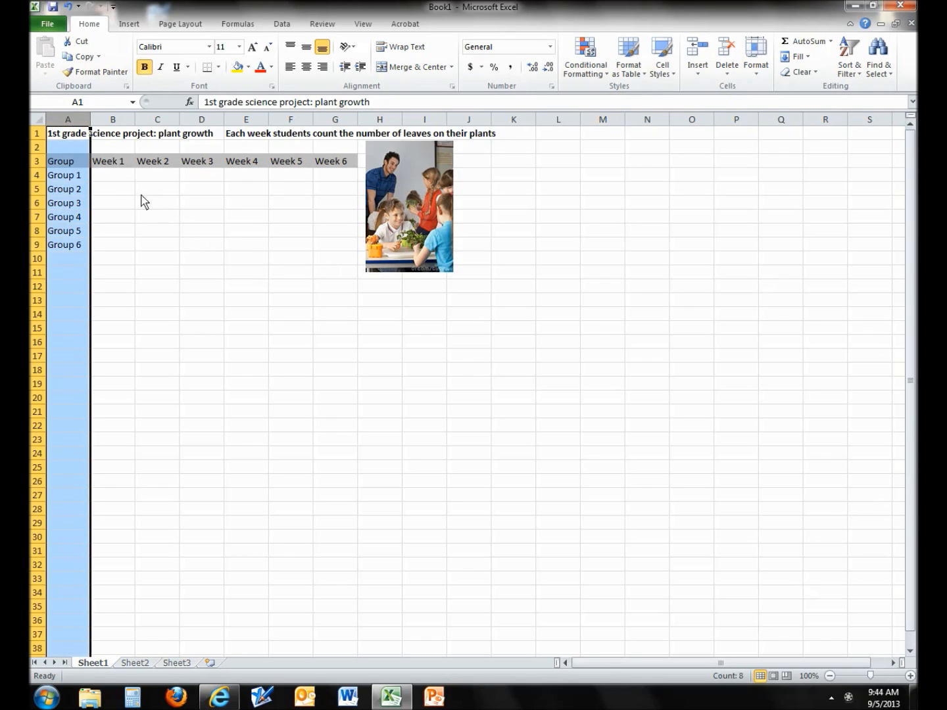
left_click(40, 133)
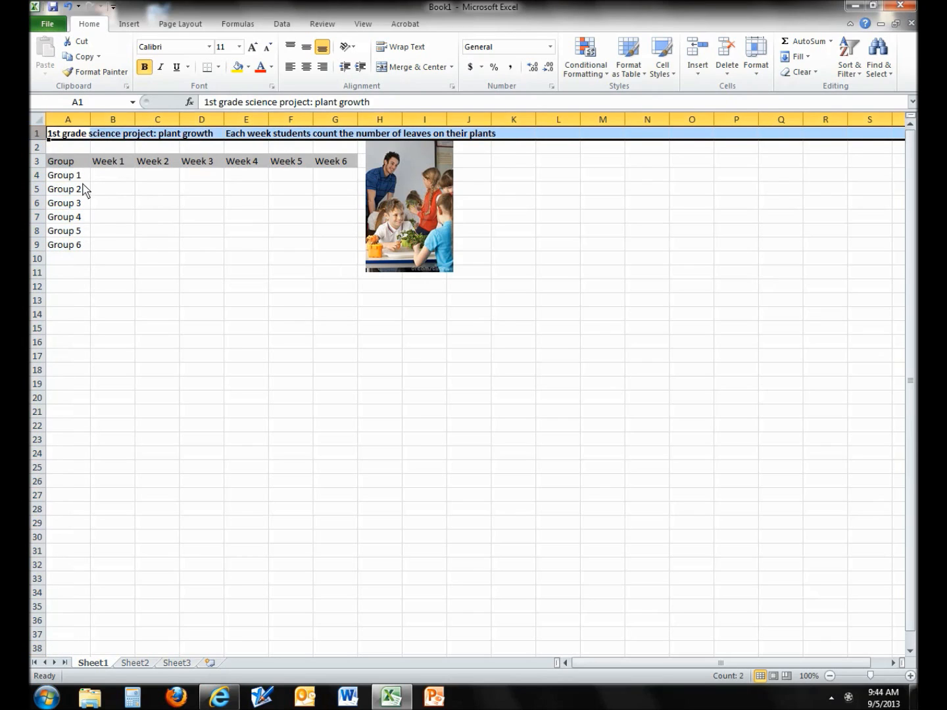
left_click(72, 134)
left_click(88, 99)
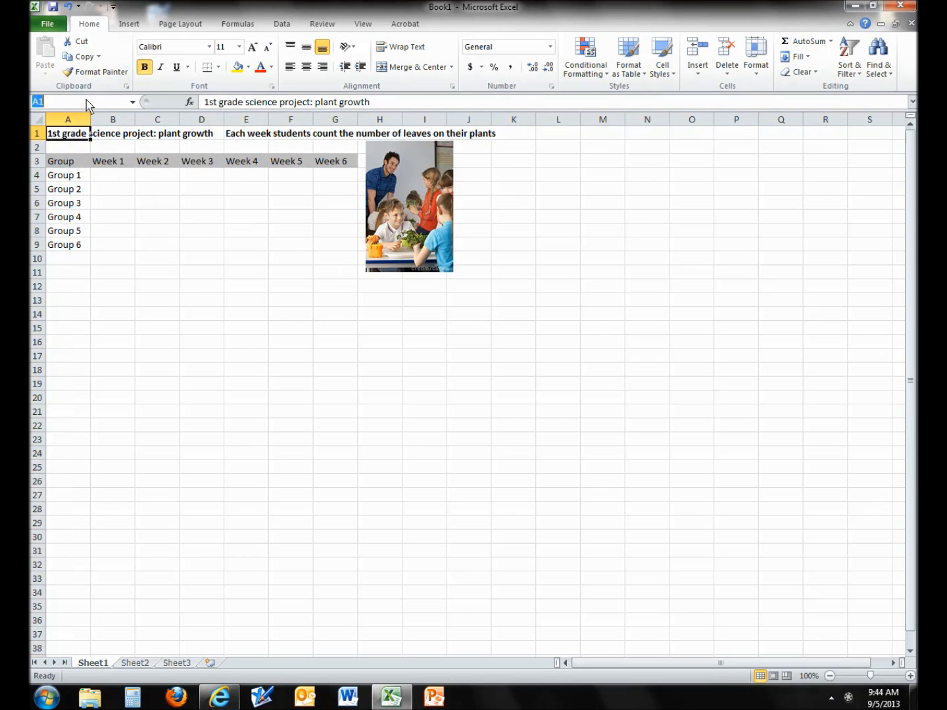
left_click(117, 247)
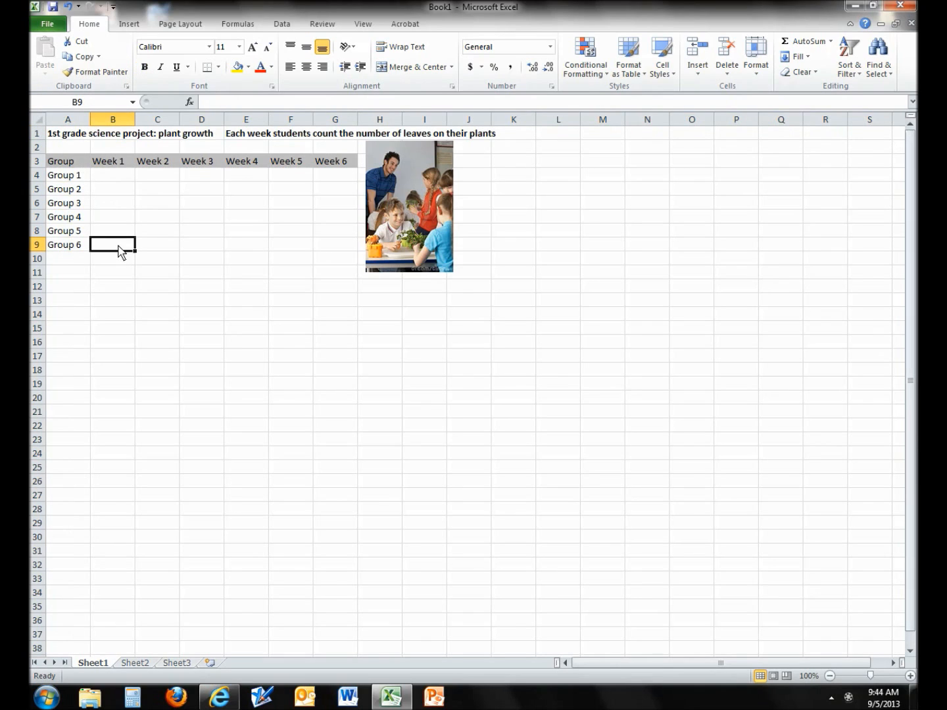
left_click(87, 102)
left_click(167, 206)
left_click(162, 246)
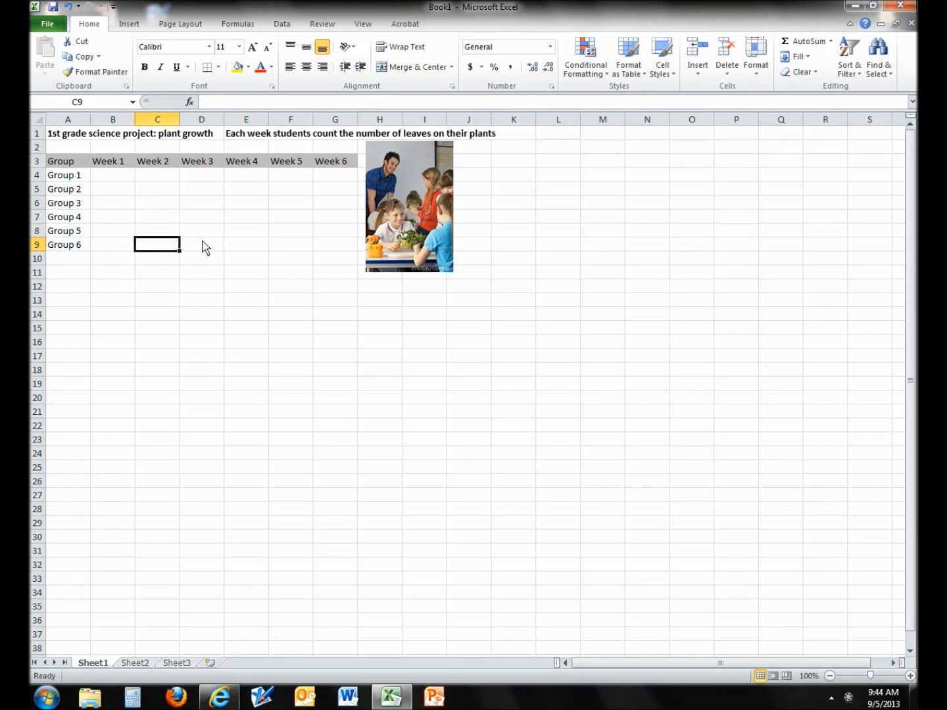
left_click(101, 332)
left_click(57, 134)
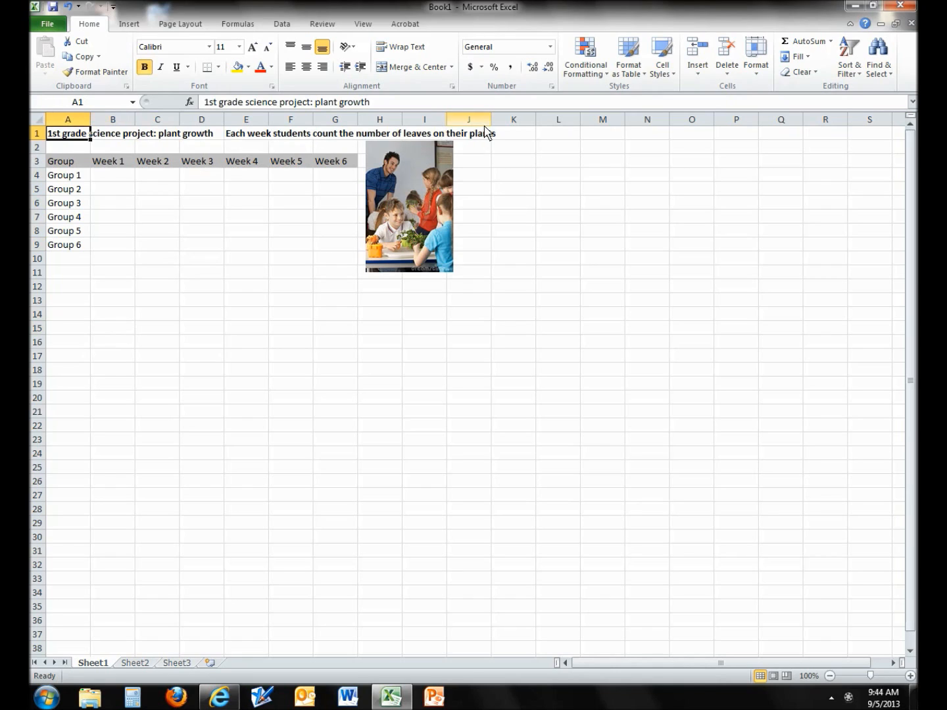
left_click(53, 162)
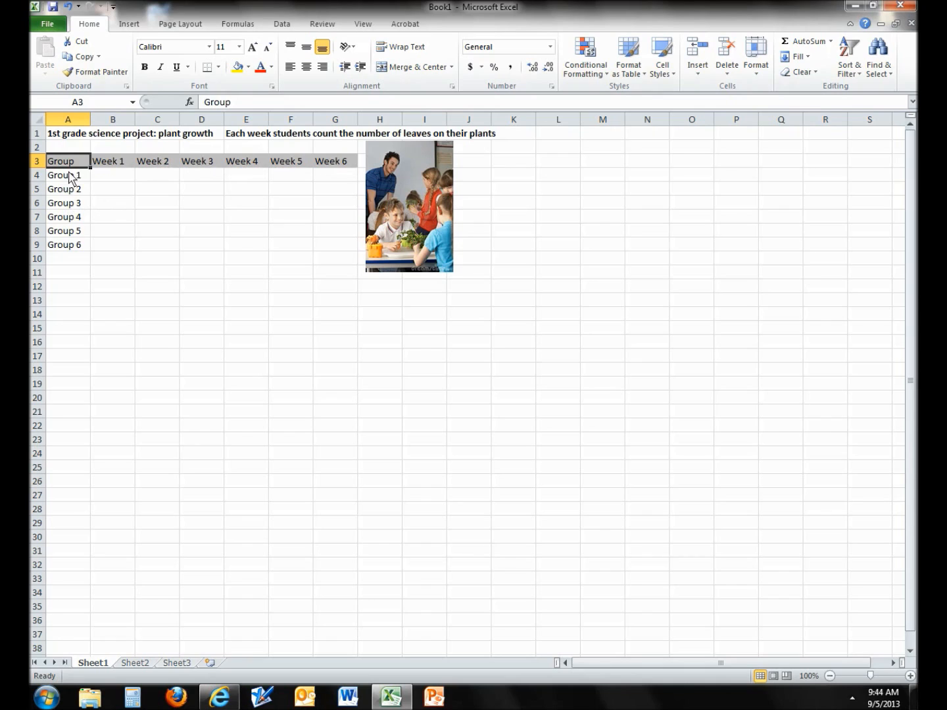
left_click_drag(68, 179, 71, 248)
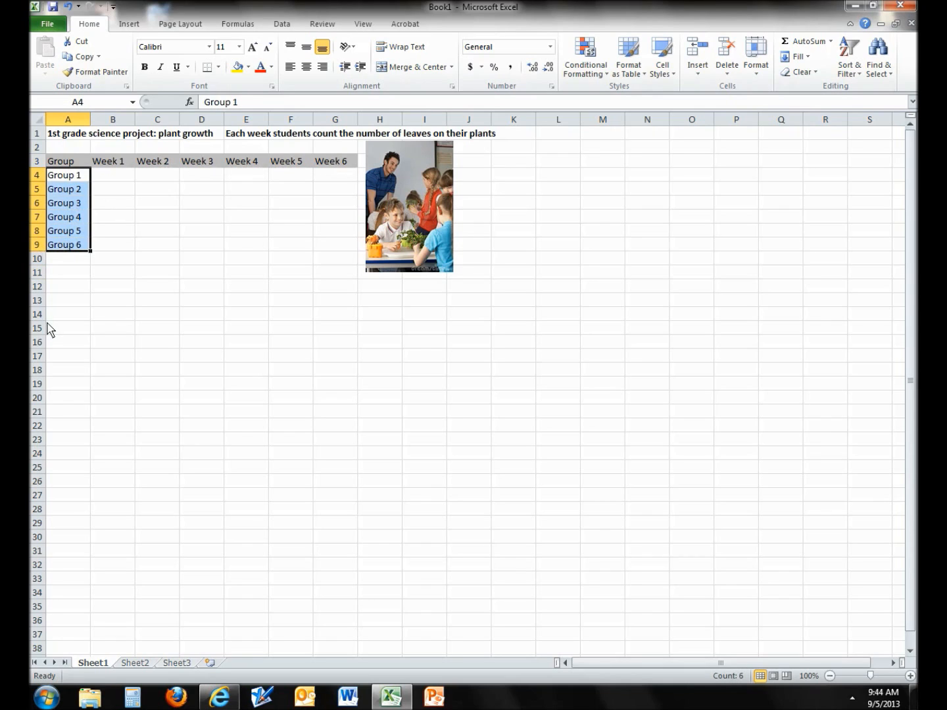
left_click(86, 318)
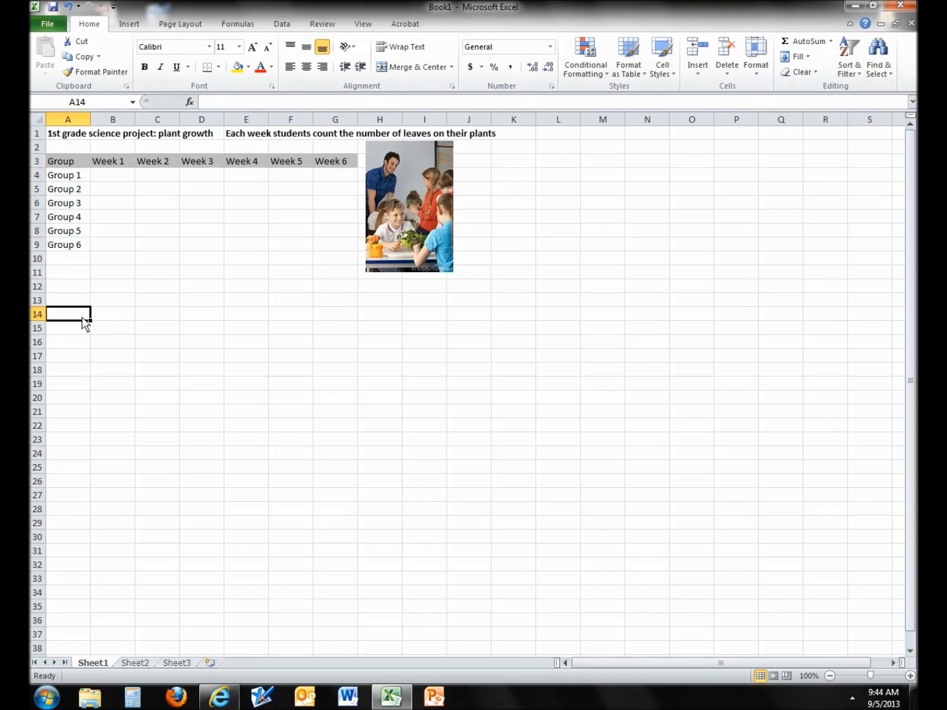
- Enter the Week 1 leaf counts 0, 2, 2, 0, 2 and 0 for Groups 1 to 6 in B4:B9
left_click(124, 178)
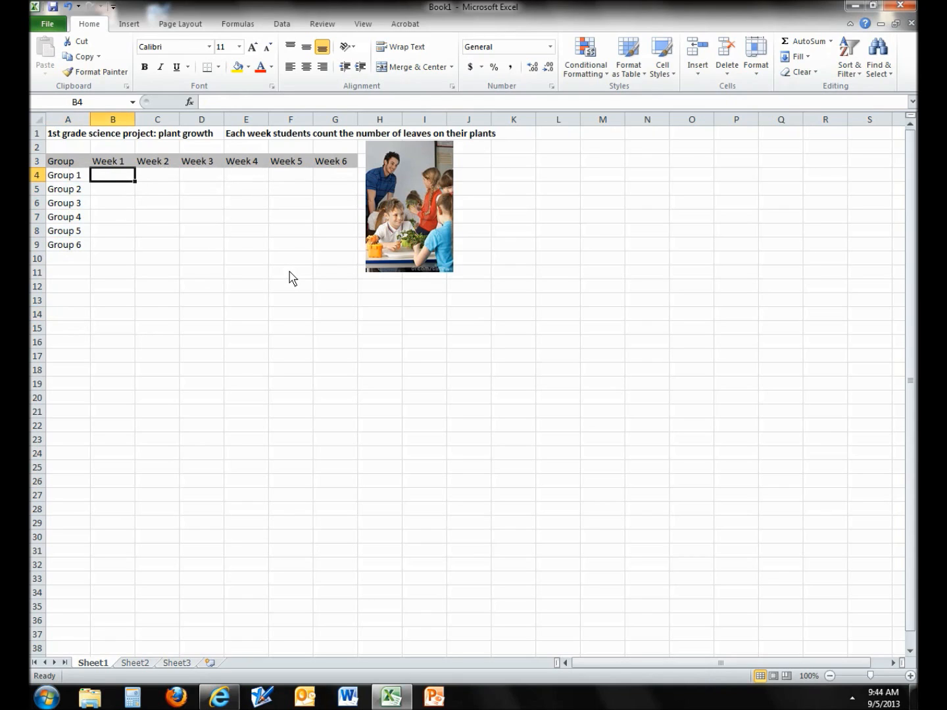
type("0")
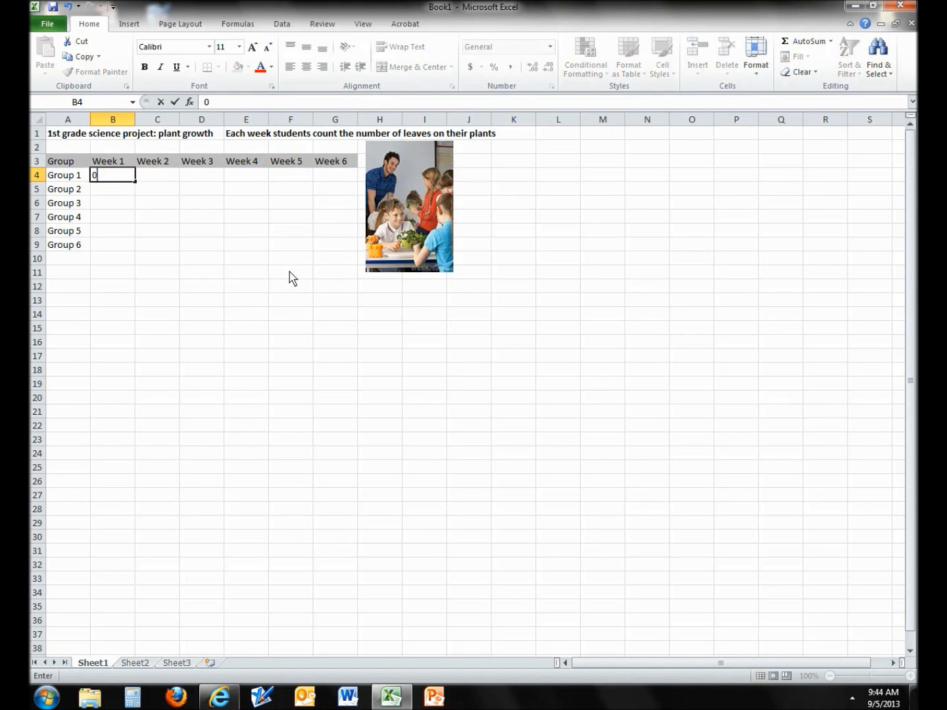
key("Return")
type("2")
key("Return")
type("2")
key("Return")
type("0")
key("Return")
type("2")
key("Return")
type("0")
key("Return")
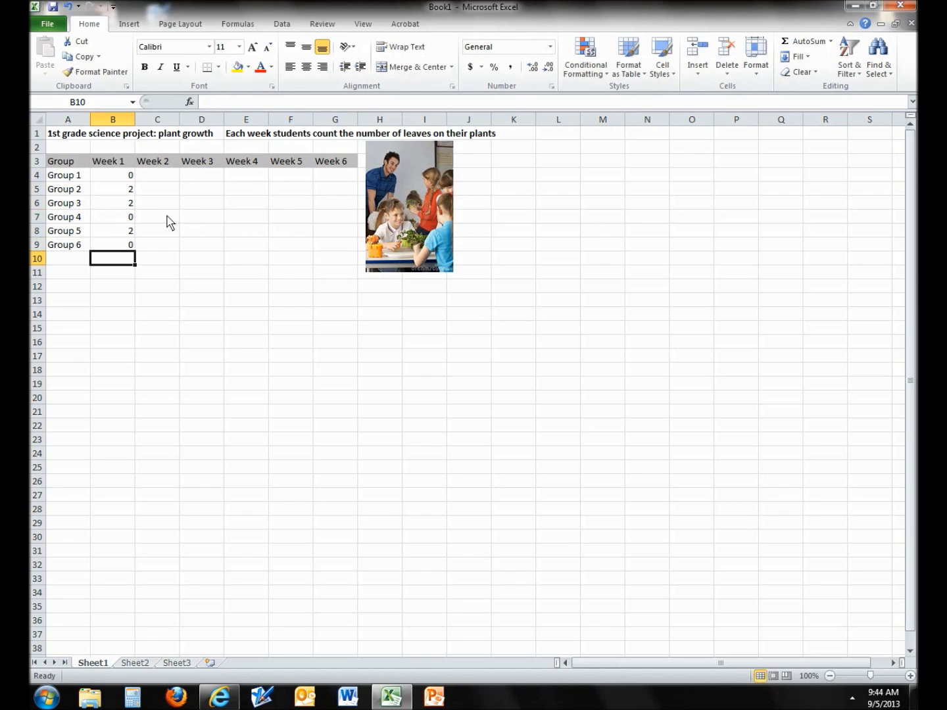
- Paste the copied leaf counts for Weeks 2 through 6 into the group rows, filling C4:G9
left_click(157, 177)
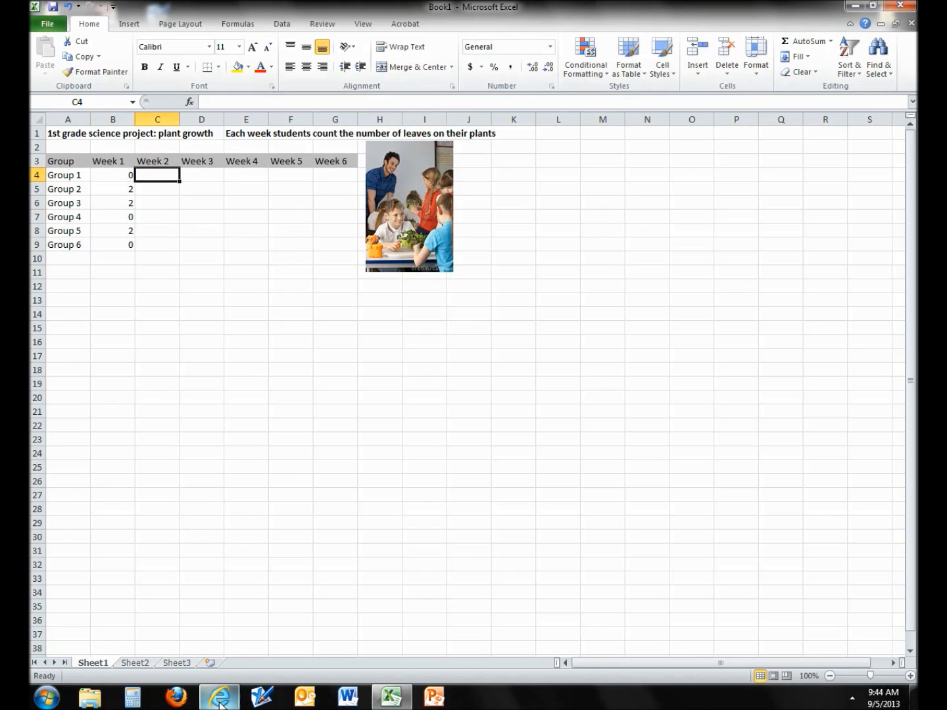
key("ctrl+c")
right_click(156, 175)
left_click(208, 230)
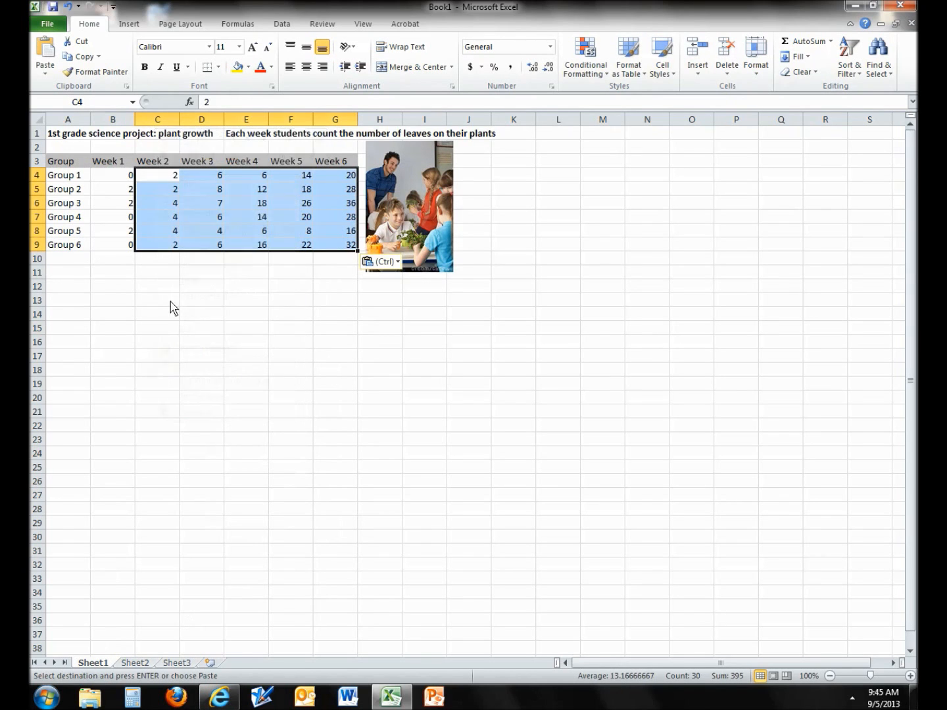
left_click(256, 346)
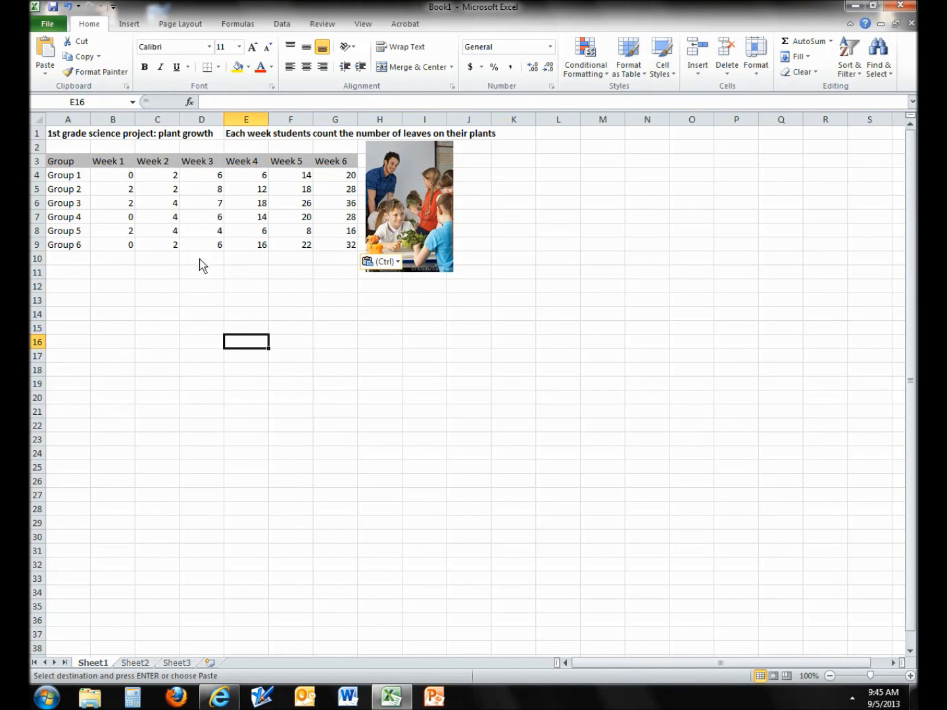
- Add up the Week 1 leaf counts in B10 with AutoSum over B4:B9
left_click(110, 263)
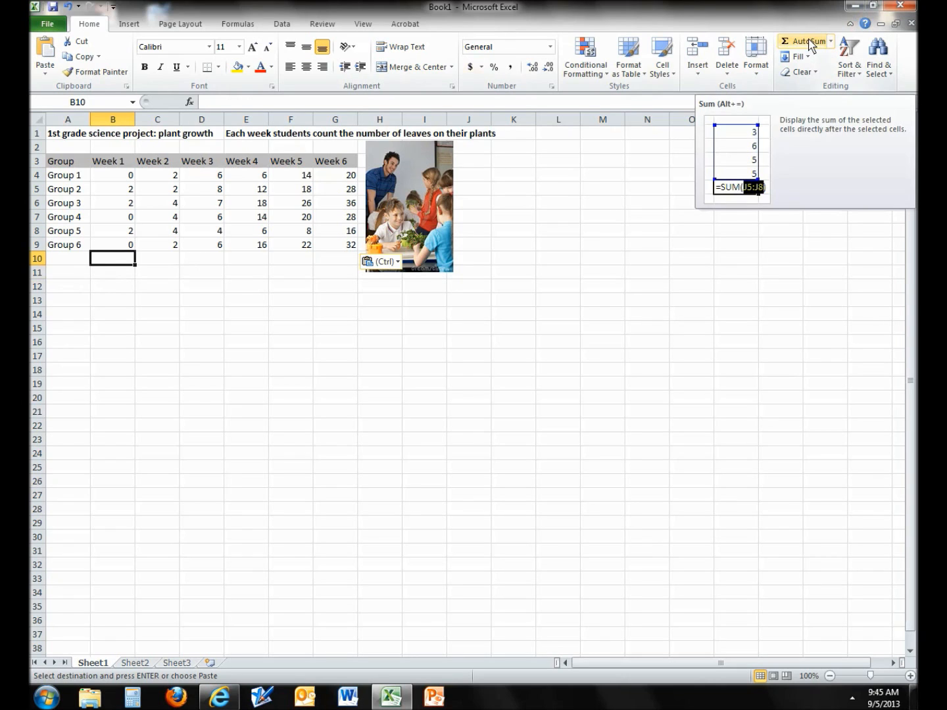
left_click(809, 42)
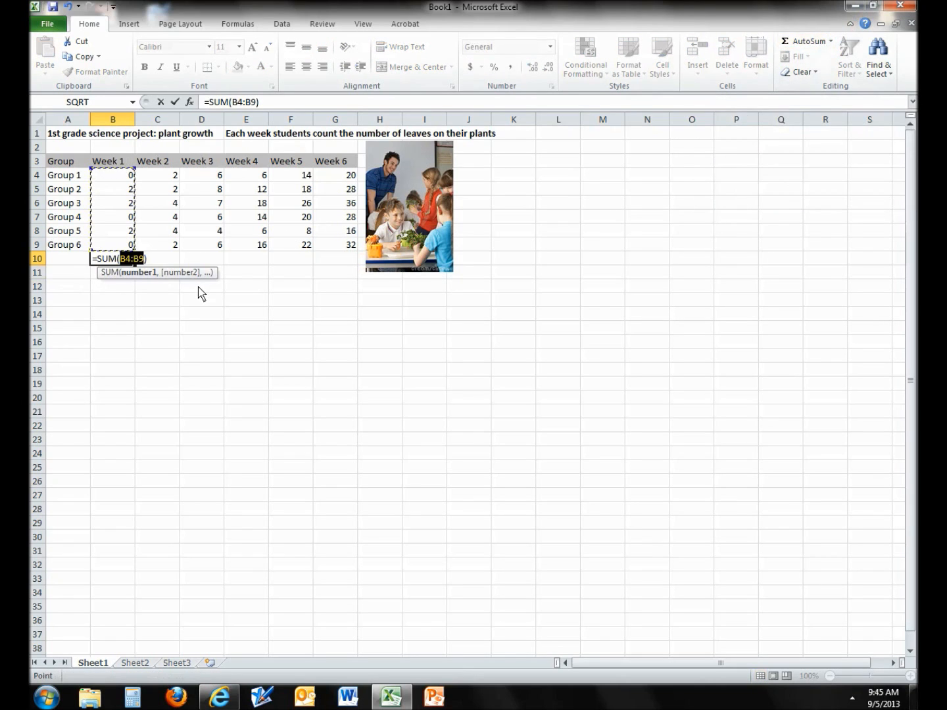
key("Return")
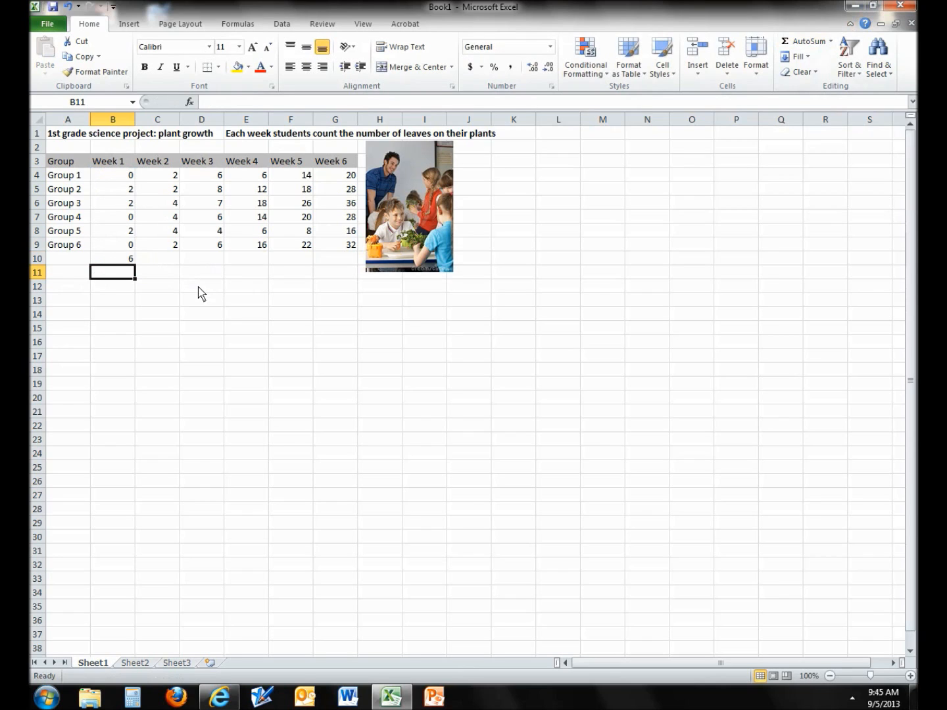
- Label the two rows below Group 6 "ttl leaves" in A10 and "Avg leaves" in A11
left_click(54, 261)
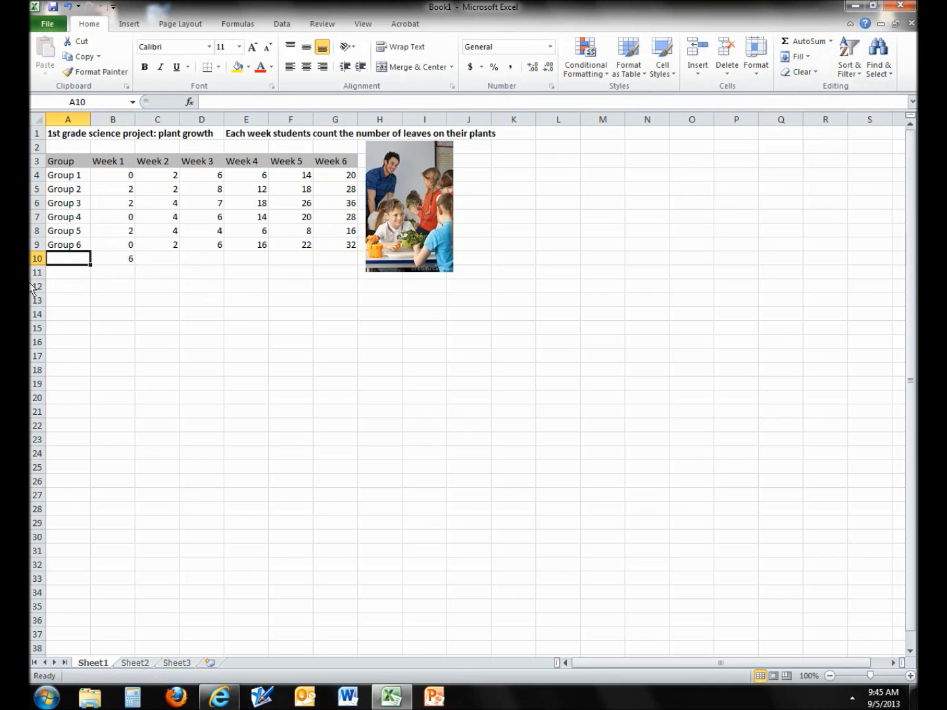
type("ttl leaves")
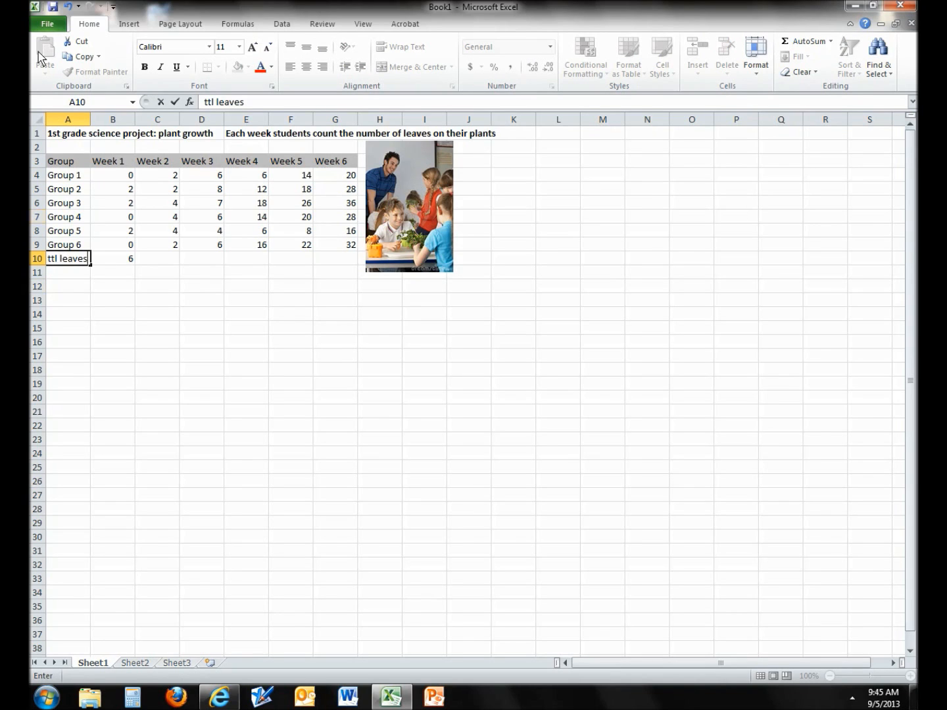
key("Return")
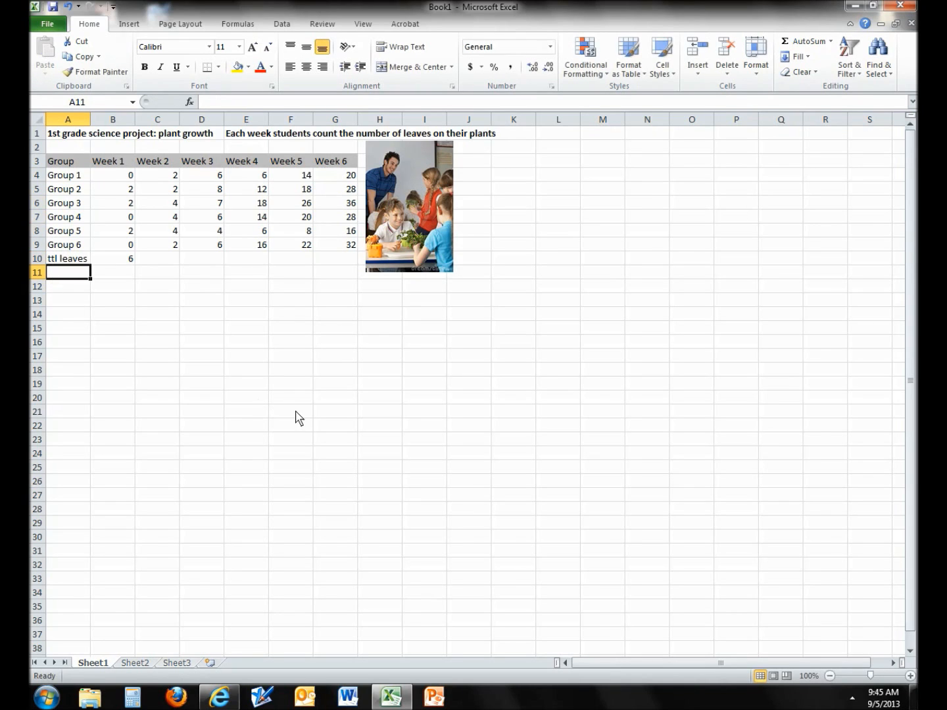
type("A")
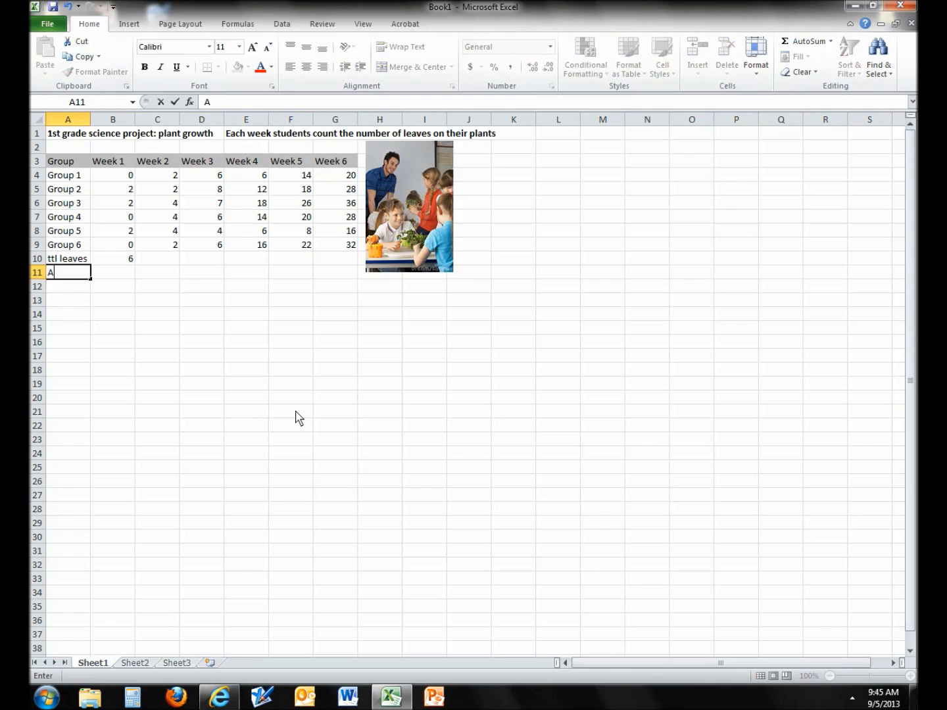
type("vg leaves")
left_click(253, 398)
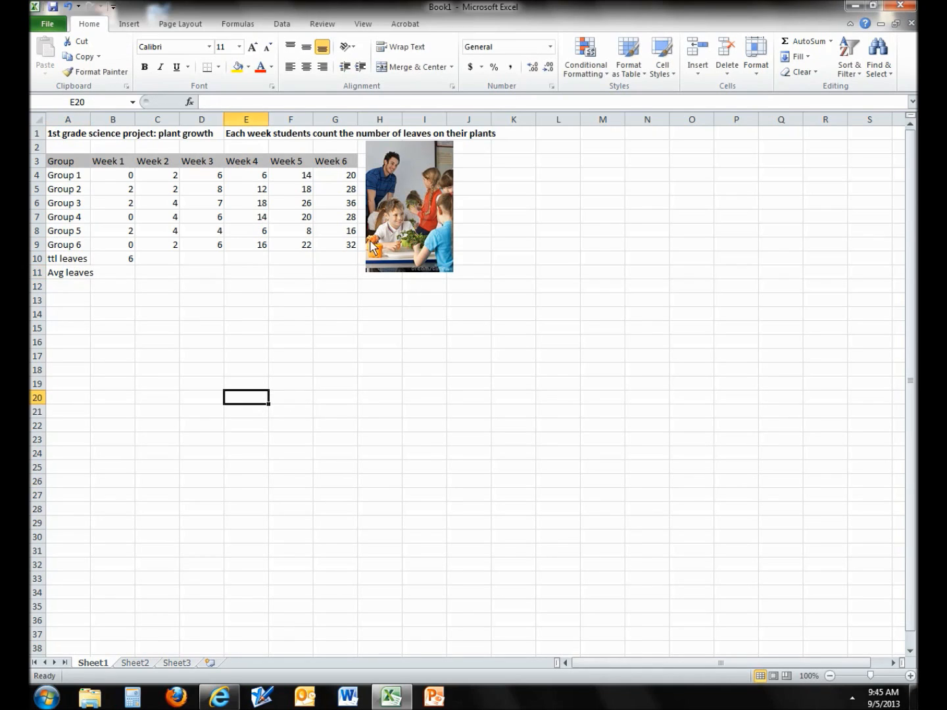
- Resize column A so it is just wide enough to hold the "Avg leaves" label
left_click(97, 279)
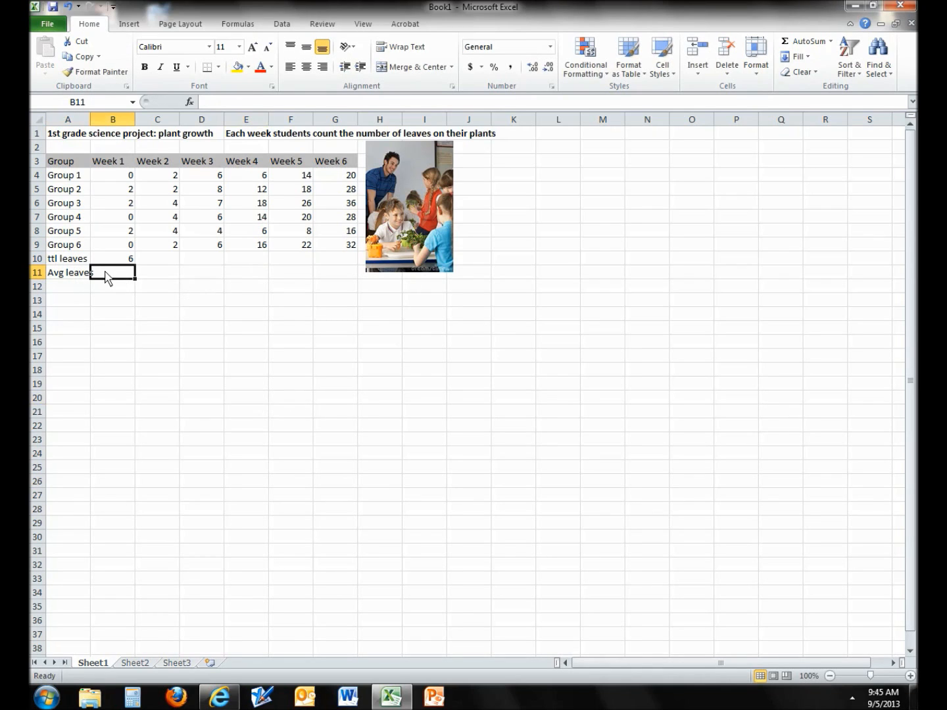
left_click(63, 278)
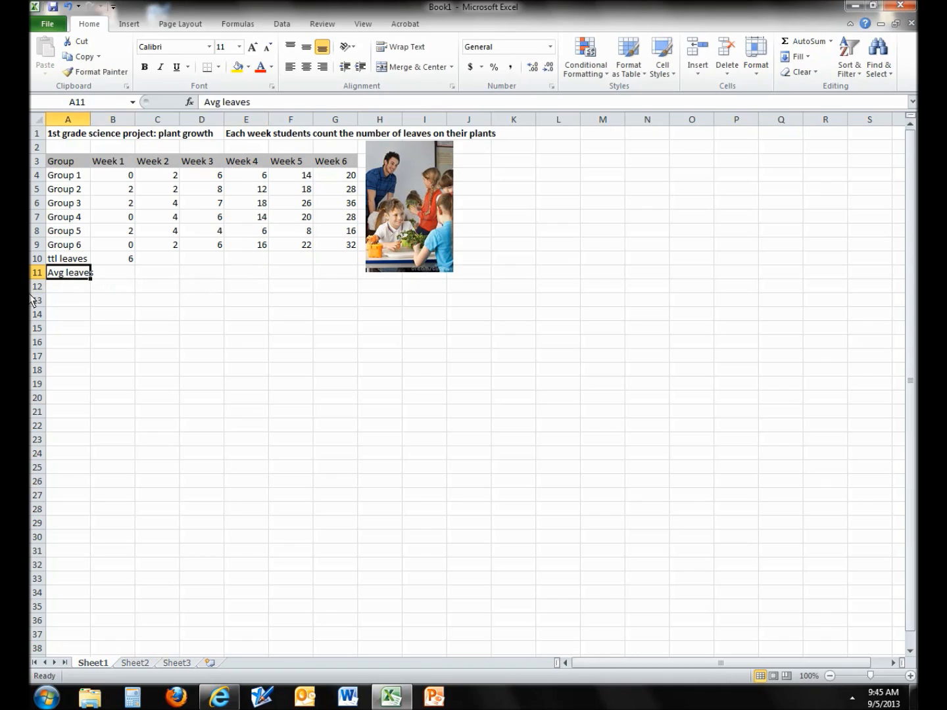
double_click(91, 119)
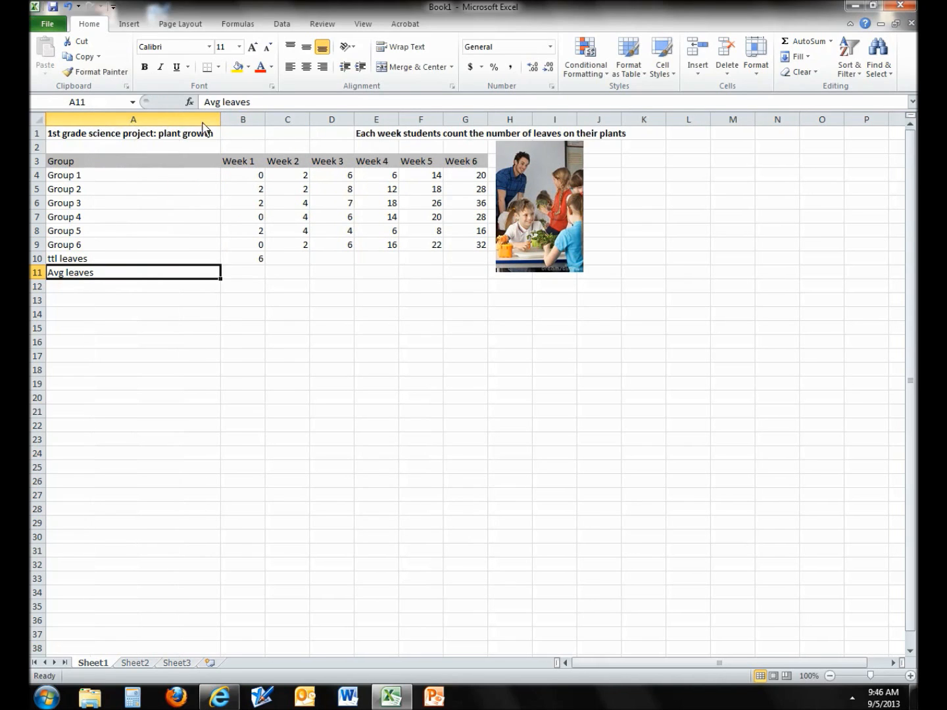
left_click(319, 400)
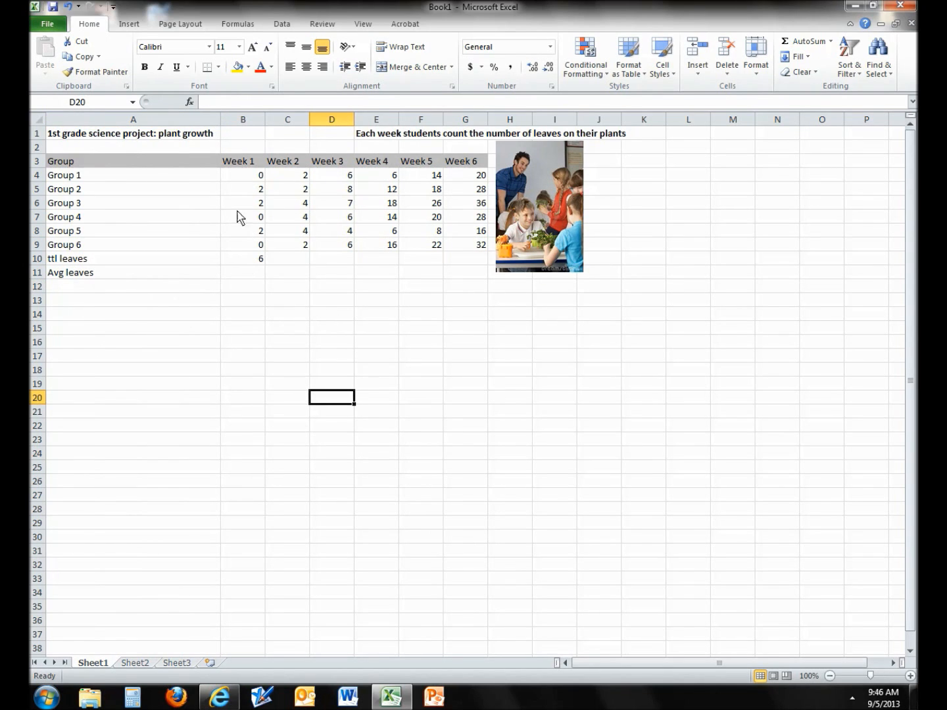
left_click_drag(222, 122, 110, 133)
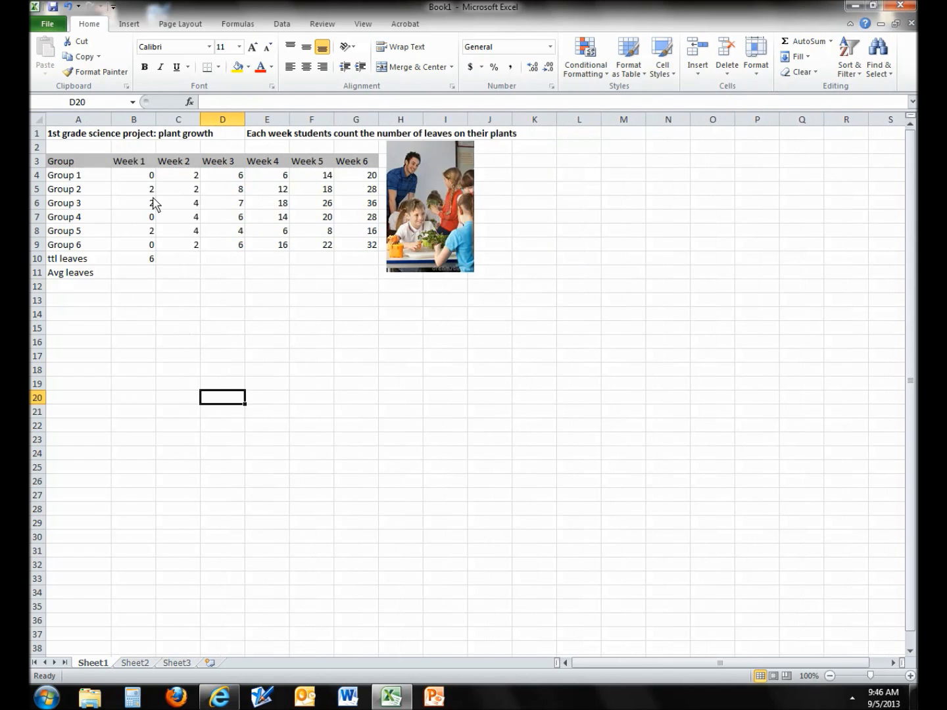
left_click(369, 459)
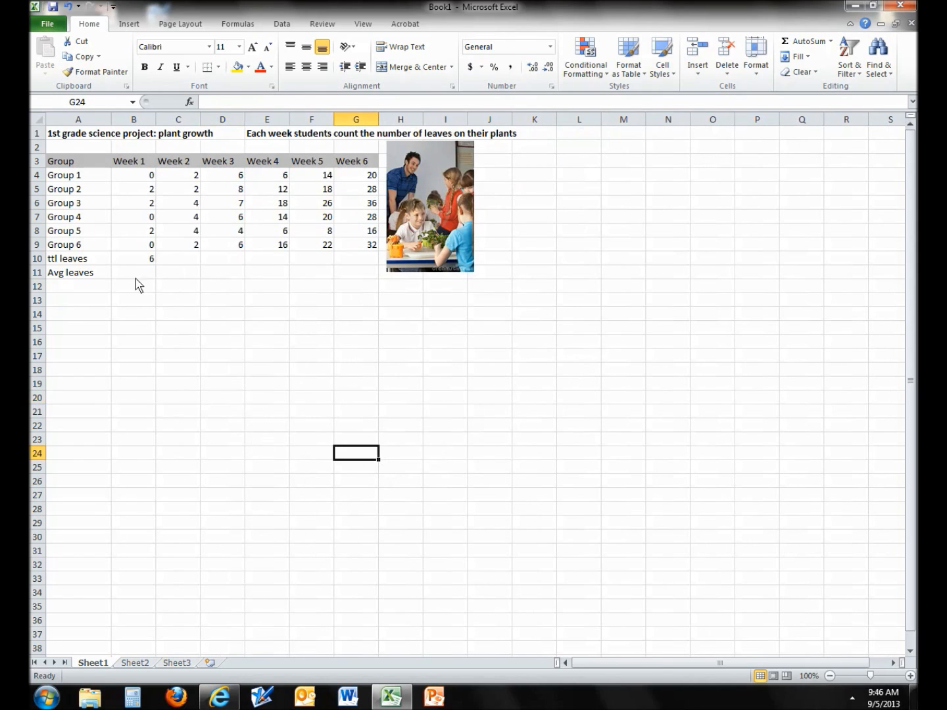
- Calculate the Week 1 average in B11 with the Average function, restricting its range to the group counts in B4:B9
left_click(125, 273)
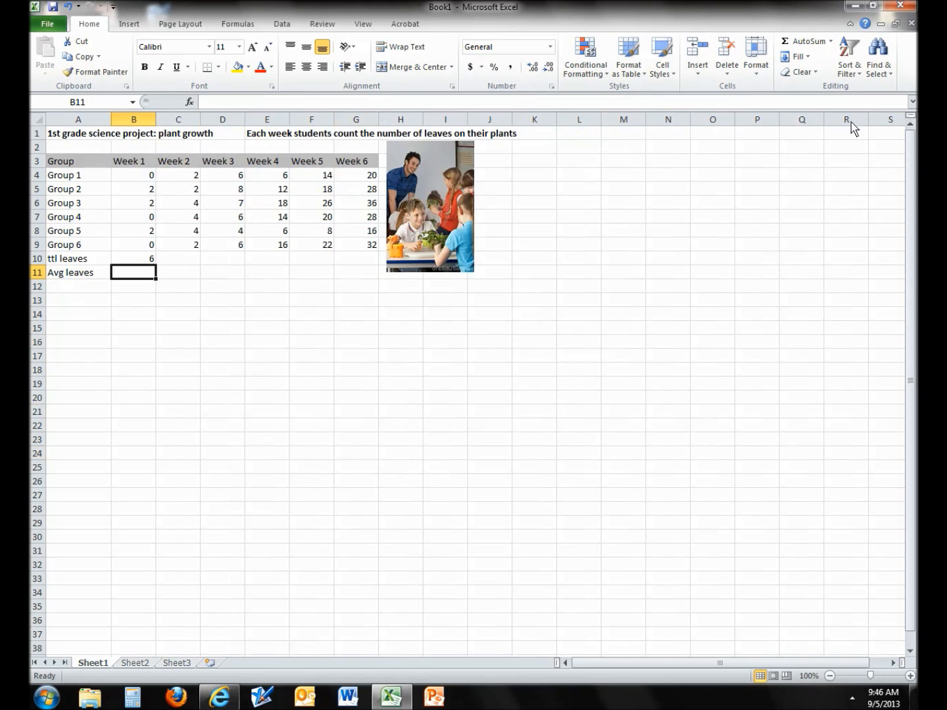
left_click(832, 41)
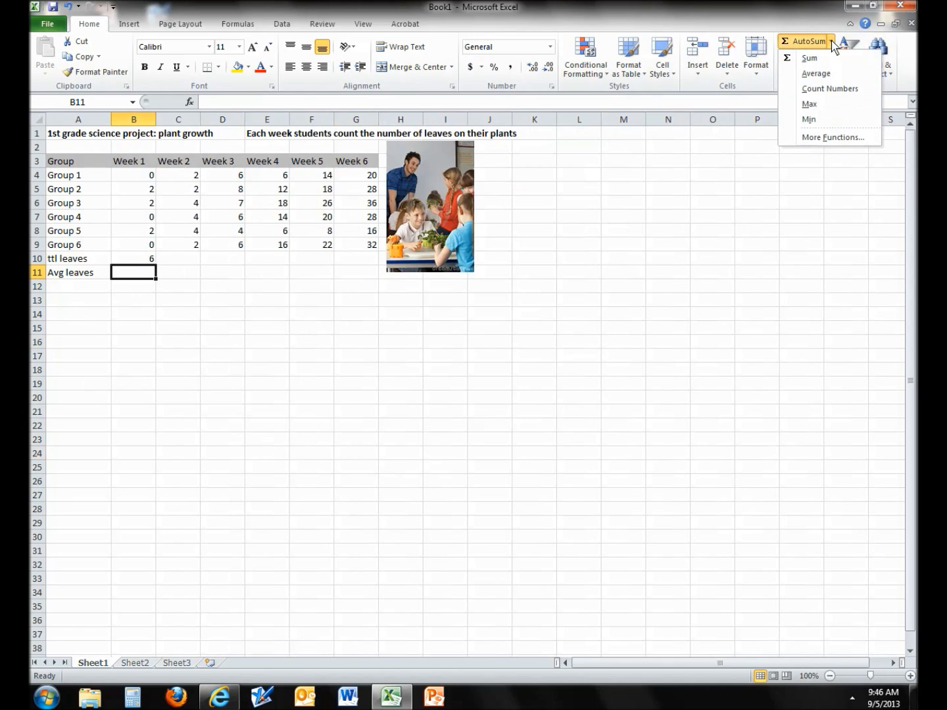
left_click(816, 74)
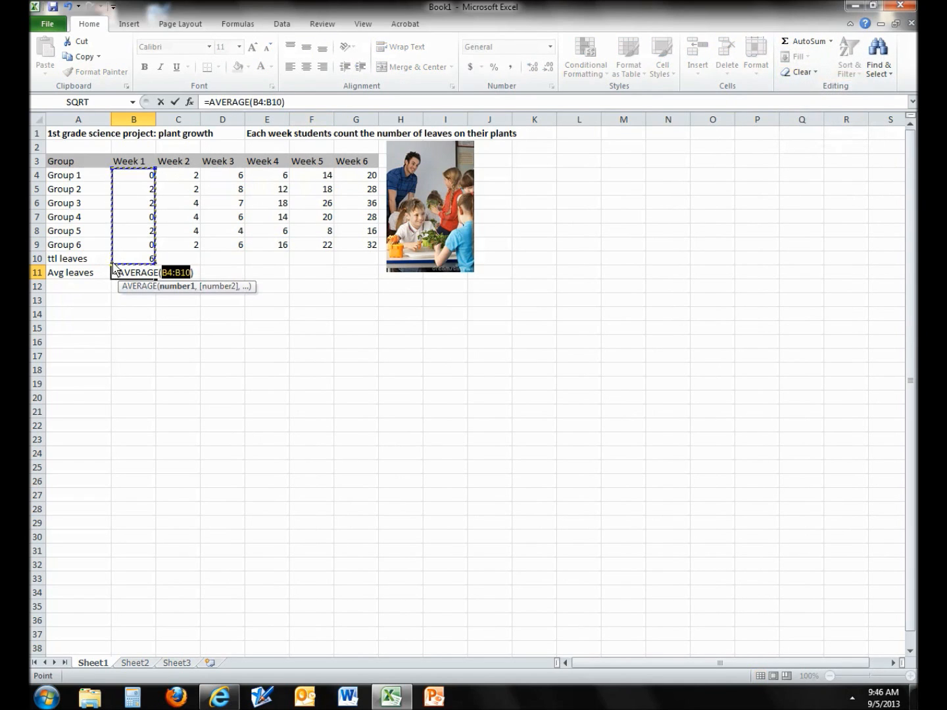
left_click_drag(112, 265, 113, 246)
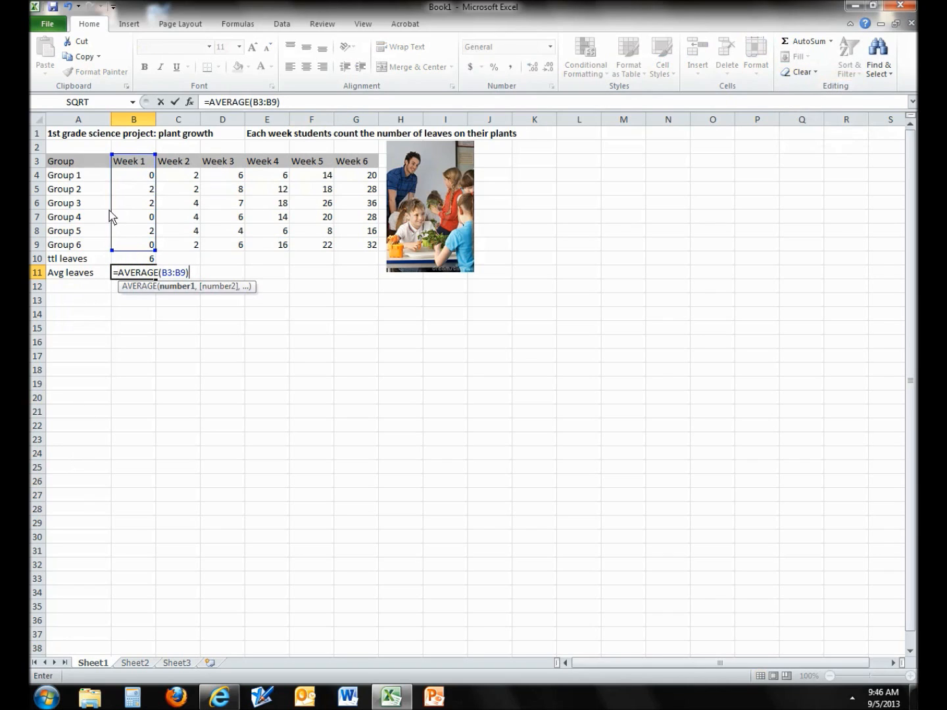
left_click_drag(114, 162, 104, 186)
key("Return")
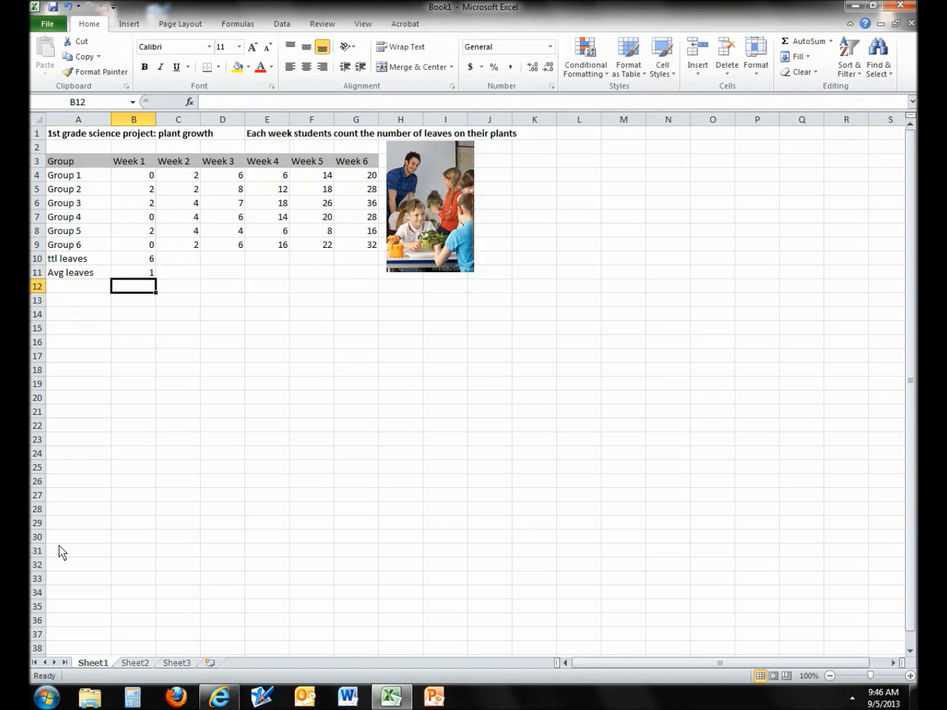
- Fill the Week 1 total formula from B10 into C10 and check which range the copied formula sums
left_click(129, 259)
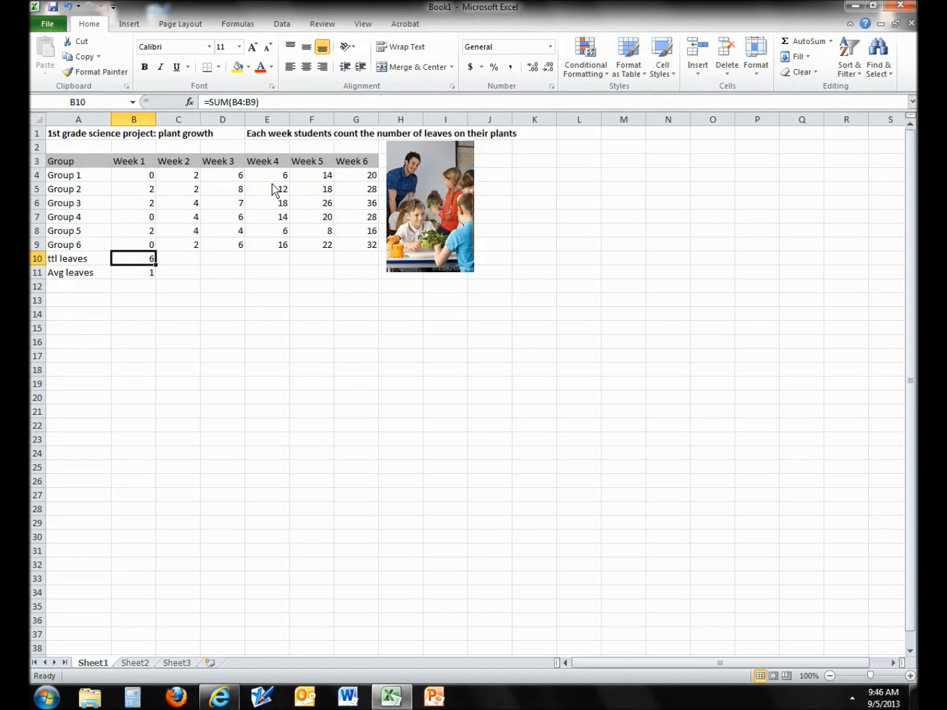
left_click(235, 103)
left_click_drag(234, 103, 258, 103)
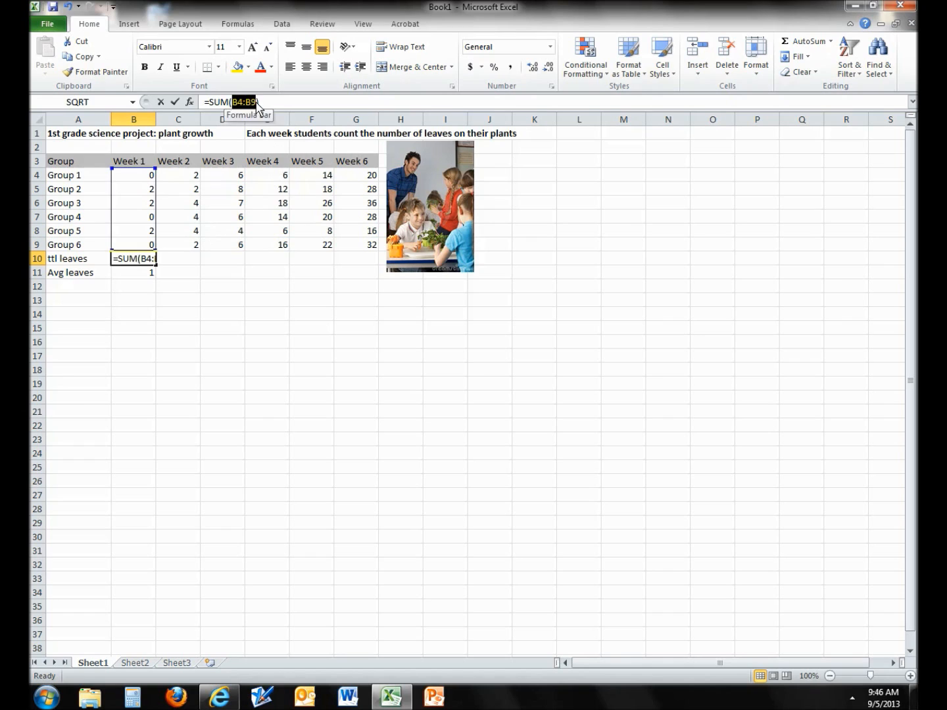
key("Escape")
left_click_drag(158, 269, 193, 269)
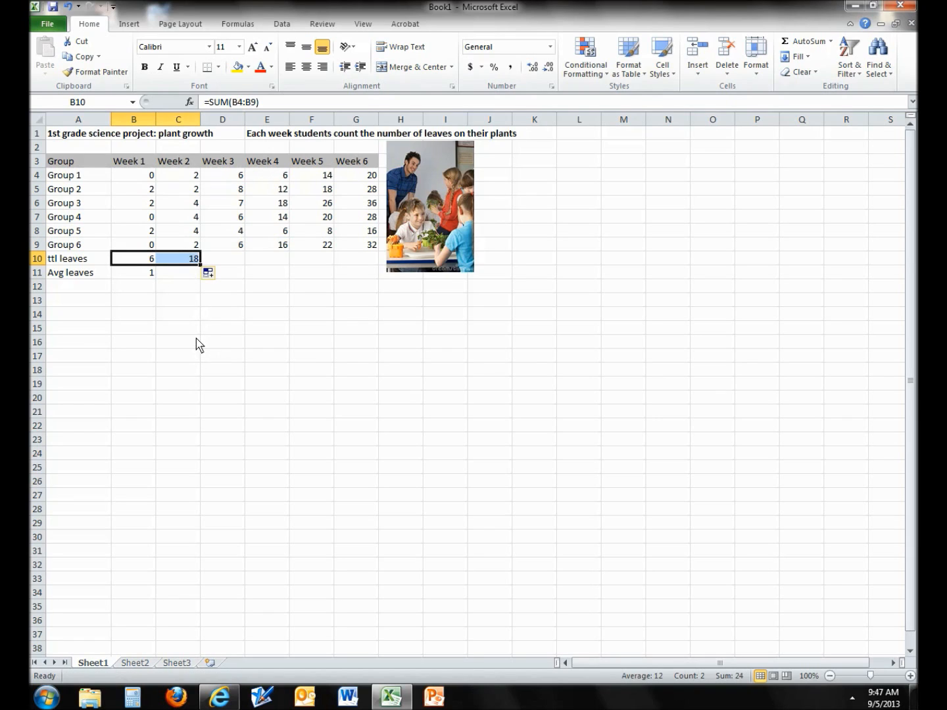
key("Tab")
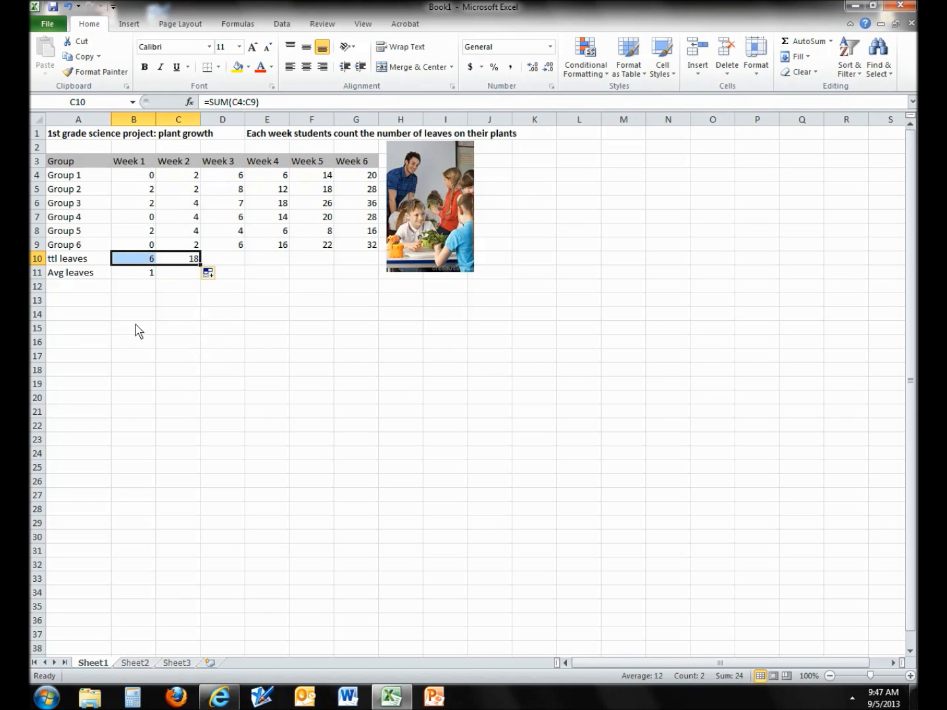
left_click(187, 261)
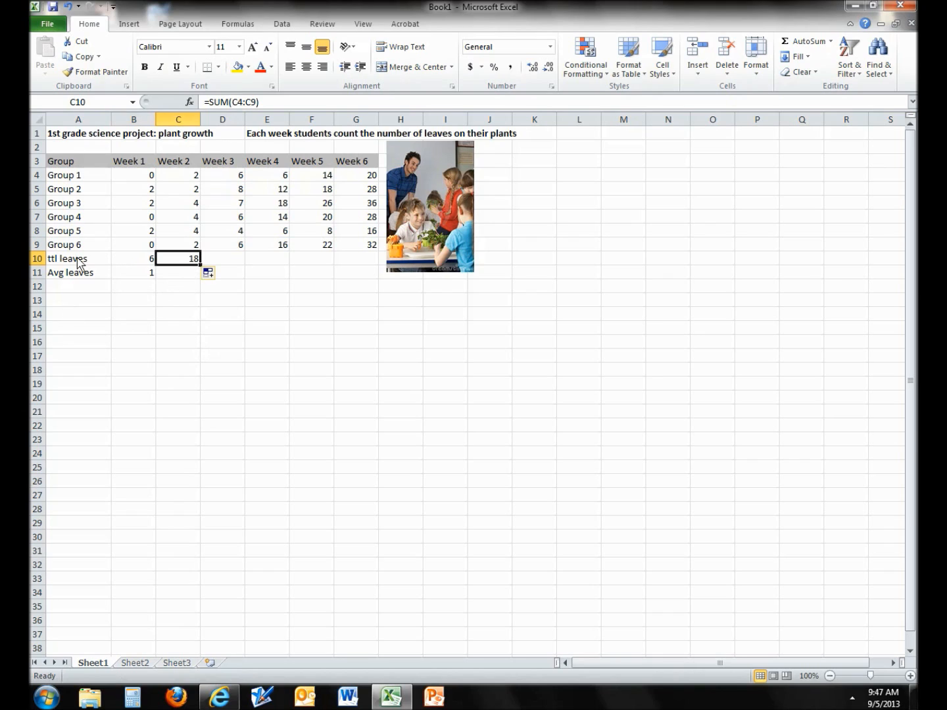
left_click(236, 104)
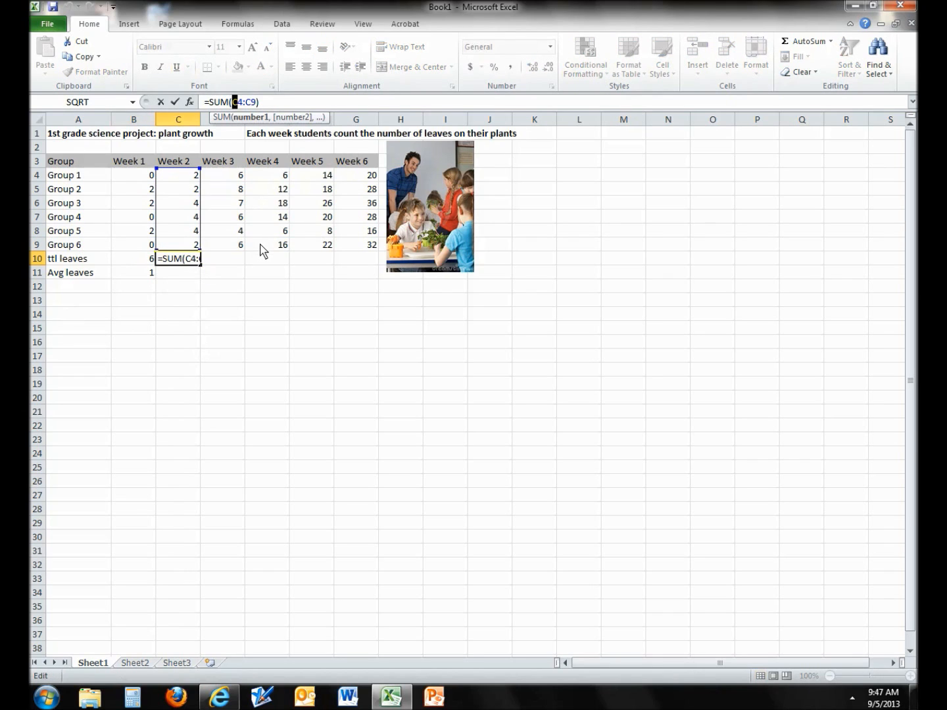
key("Return")
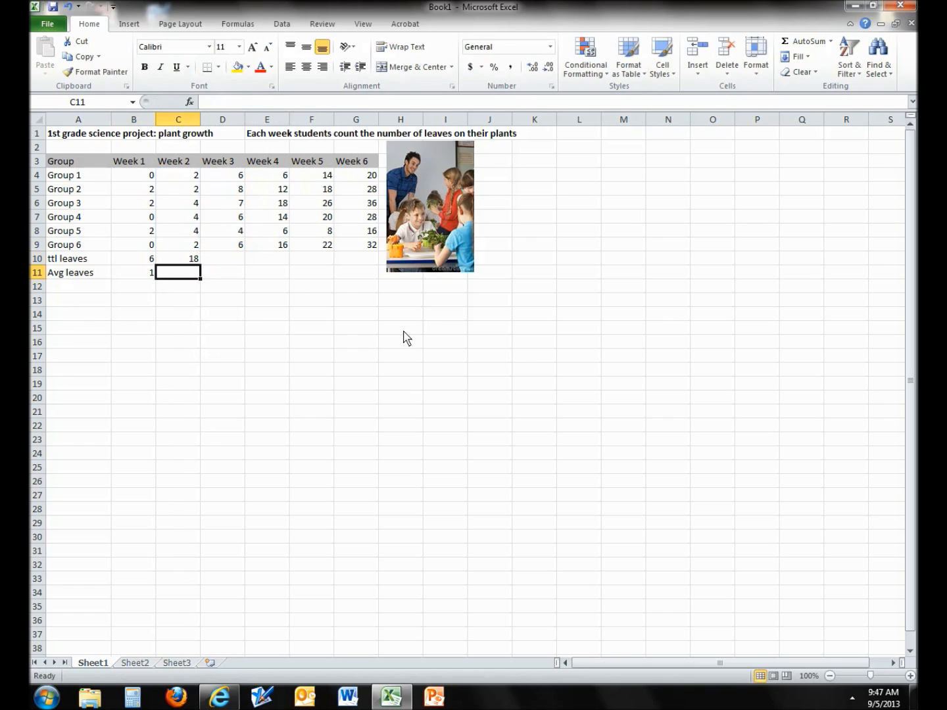
- Extend the total formula from C10 across D10:G10 to sum the leaves for Weeks 3 to 6
left_click(184, 263)
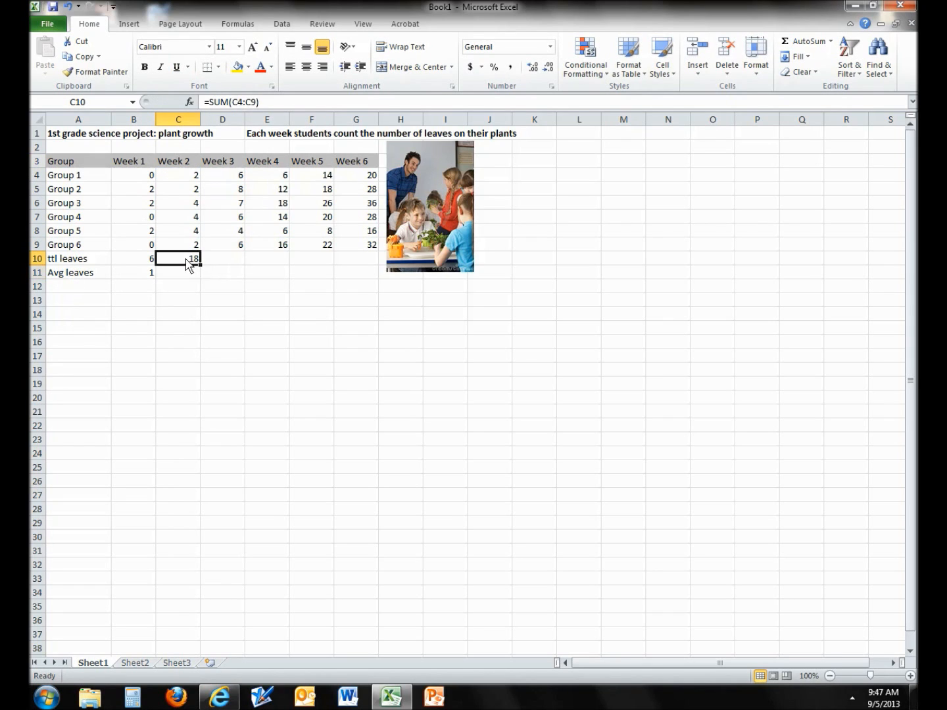
left_click_drag(200, 266, 235, 264)
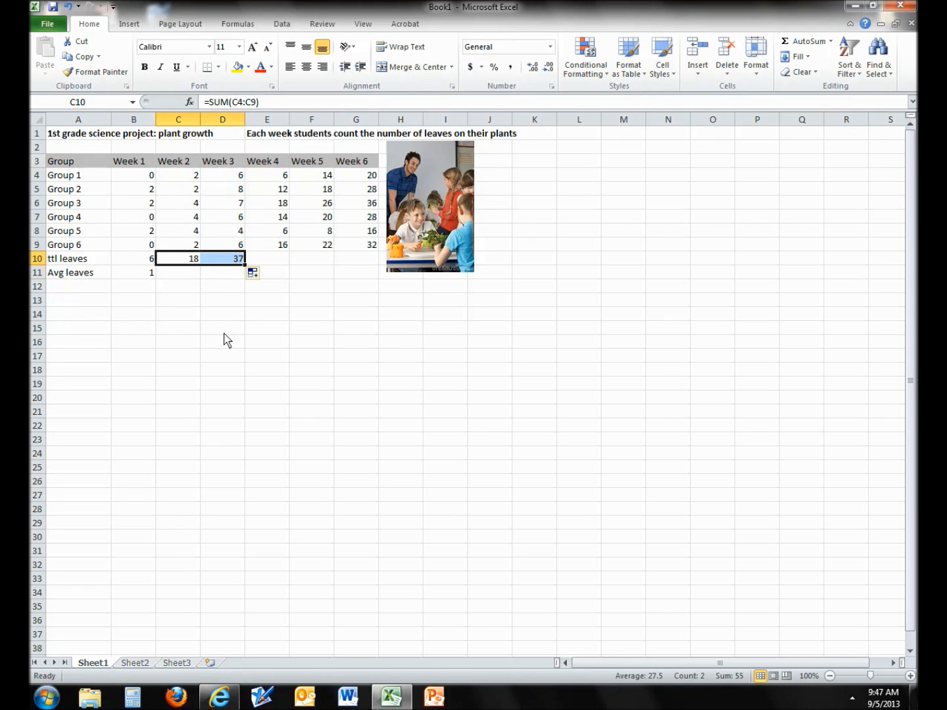
left_click(227, 258)
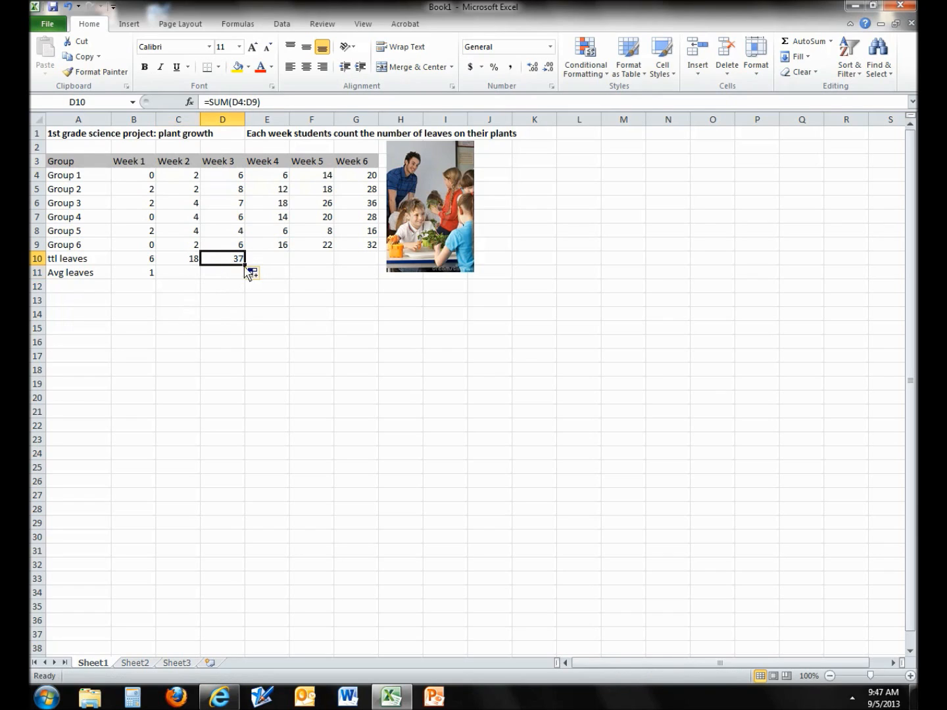
left_click_drag(245, 266, 378, 266)
left_click(297, 370)
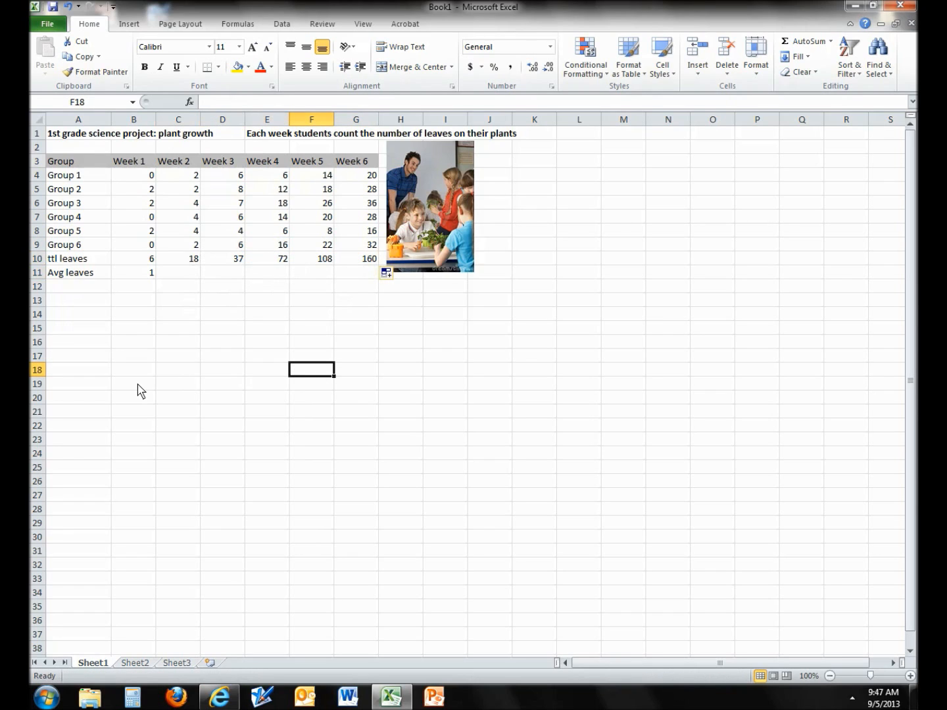
- Review the Week 1 average formula in B11 and fill it across C11:G11 for Weeks 2 to 6
left_click(148, 275)
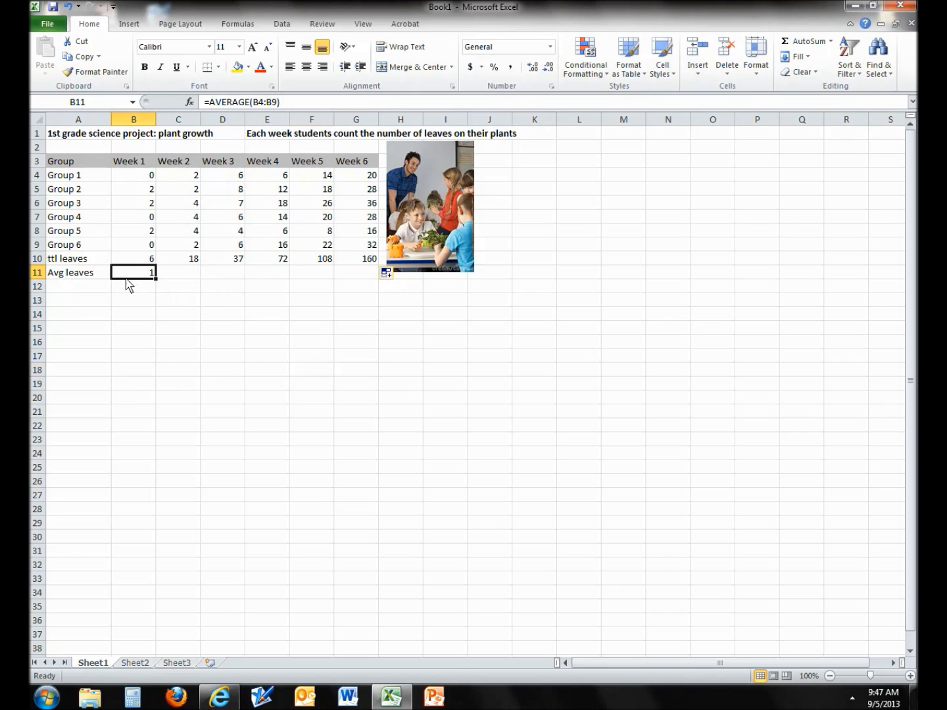
left_click(205, 103)
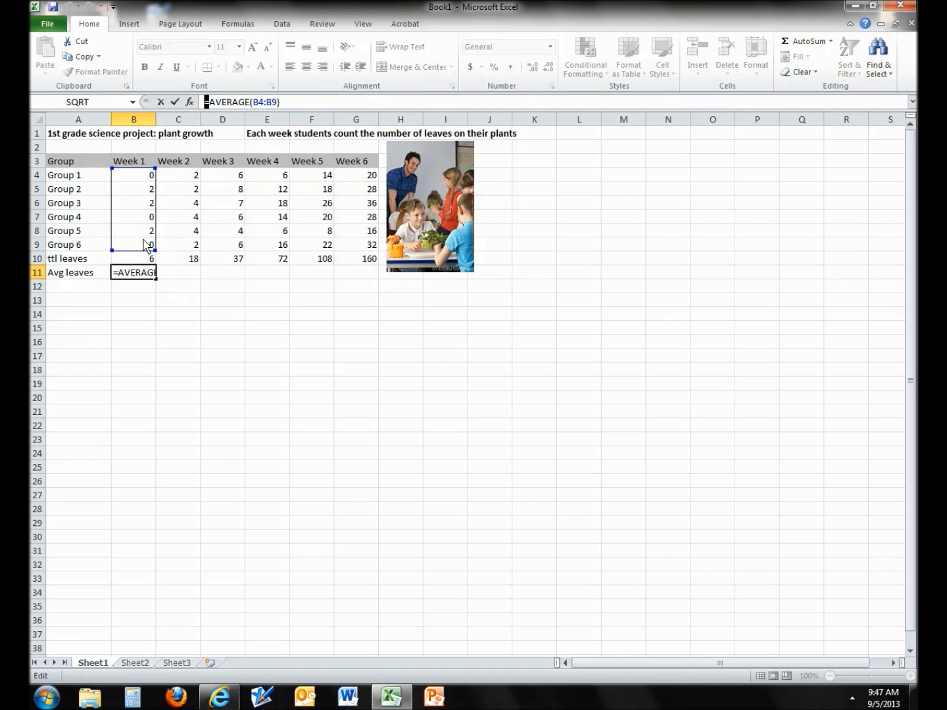
key("Return")
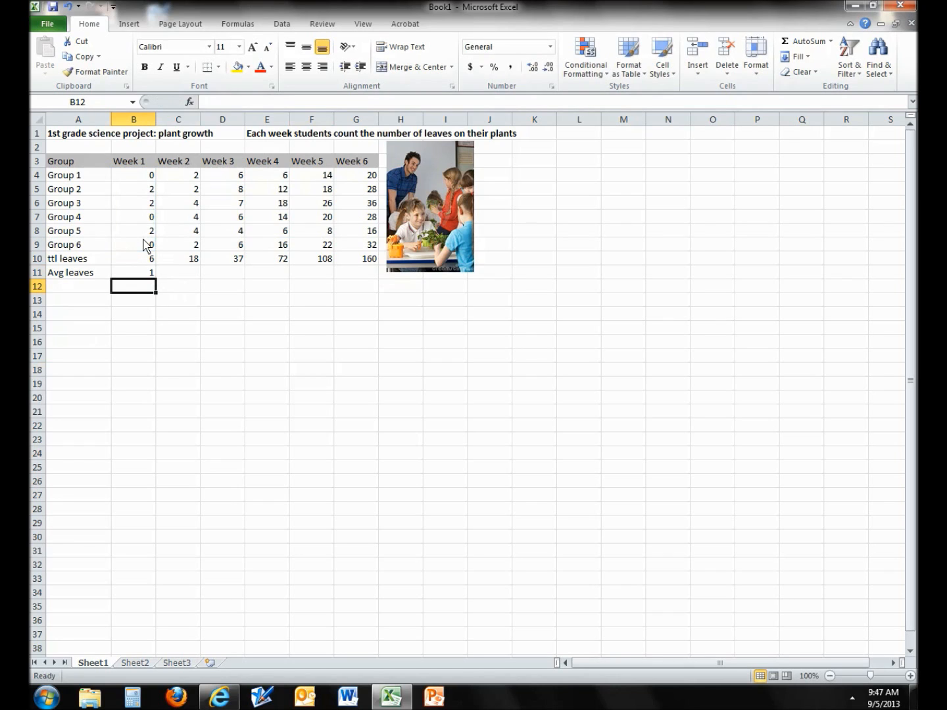
left_click(144, 274)
left_click_drag(157, 279, 156, 278)
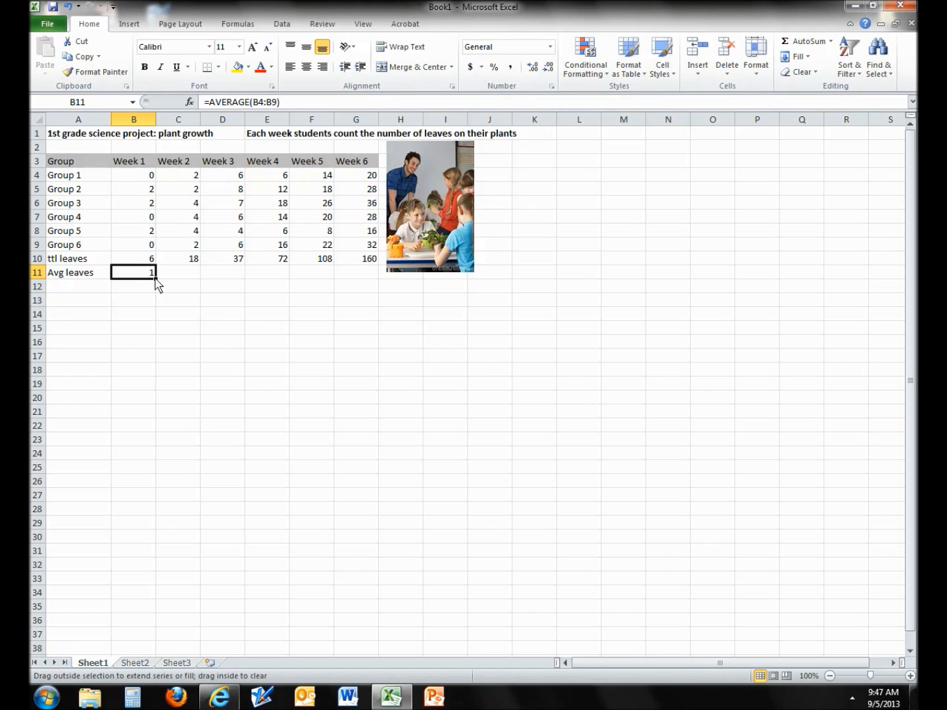
left_click_drag(189, 279, 363, 281)
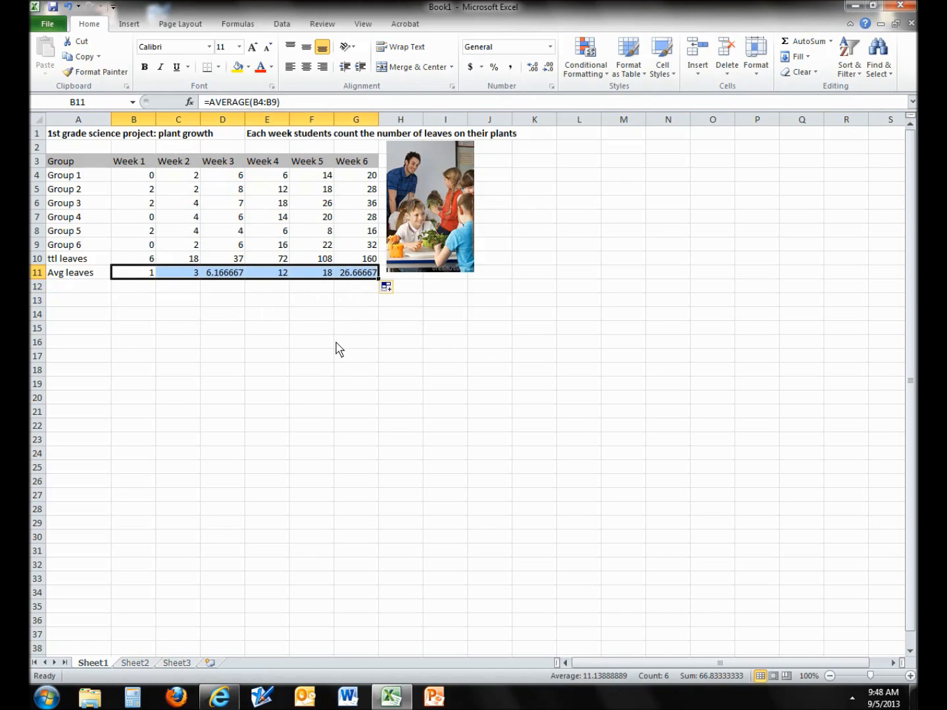
left_click(336, 343)
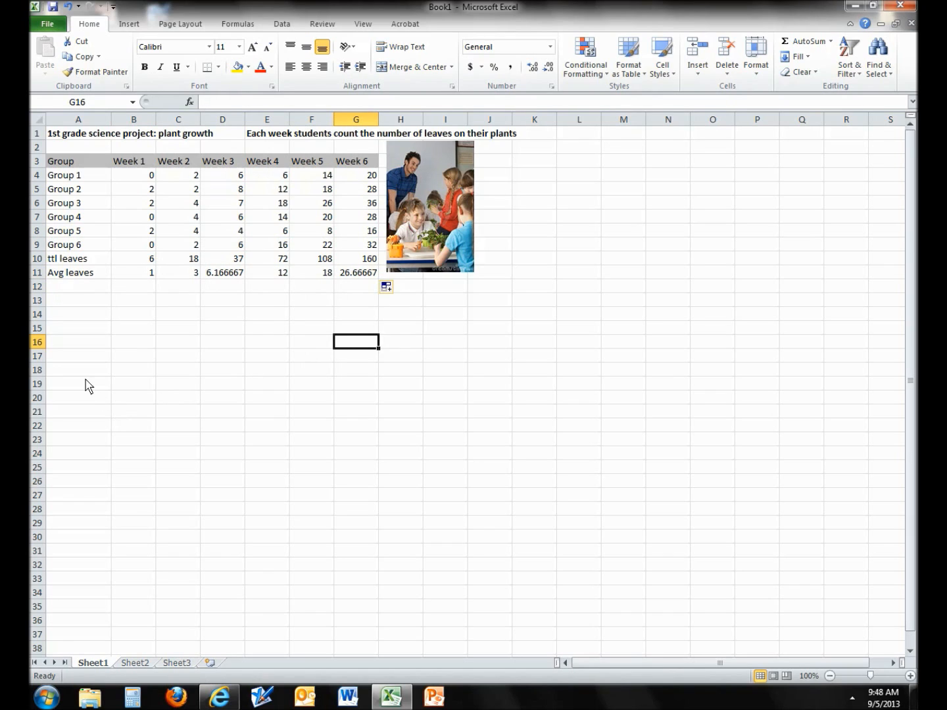
- Insert a blank row above the "ttl leaves" row to separate the group counts from the totals
left_click(39, 259)
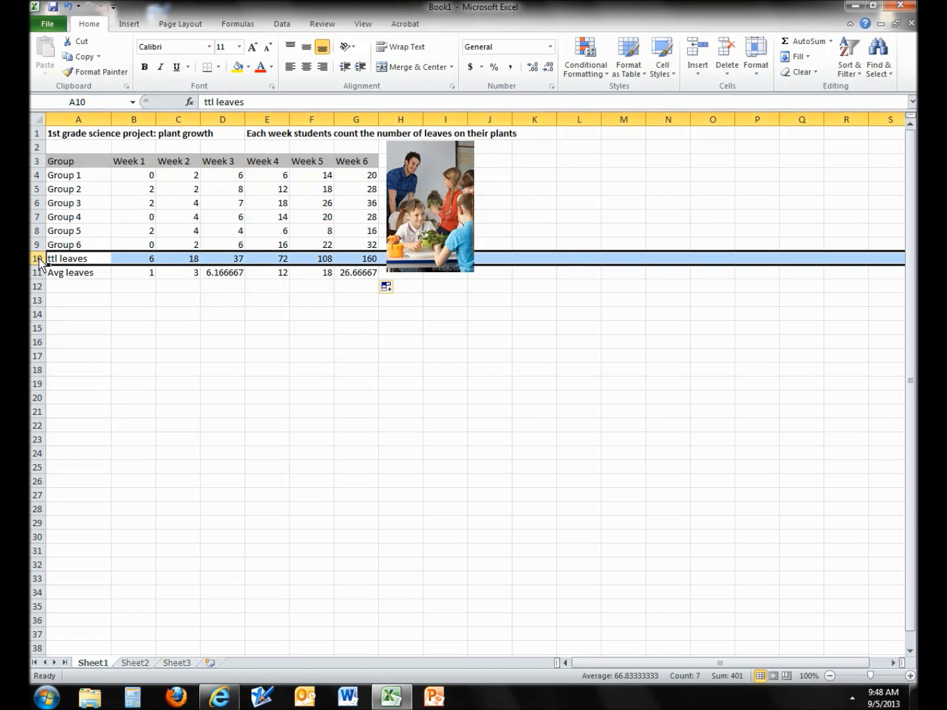
right_click(128, 259)
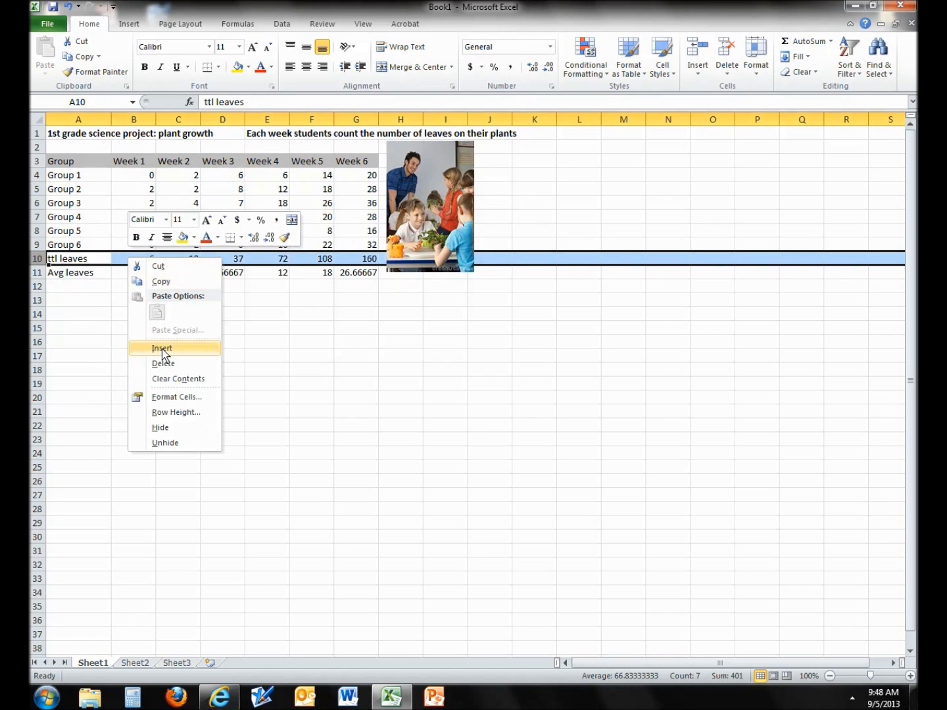
left_click(162, 349)
left_click(280, 373)
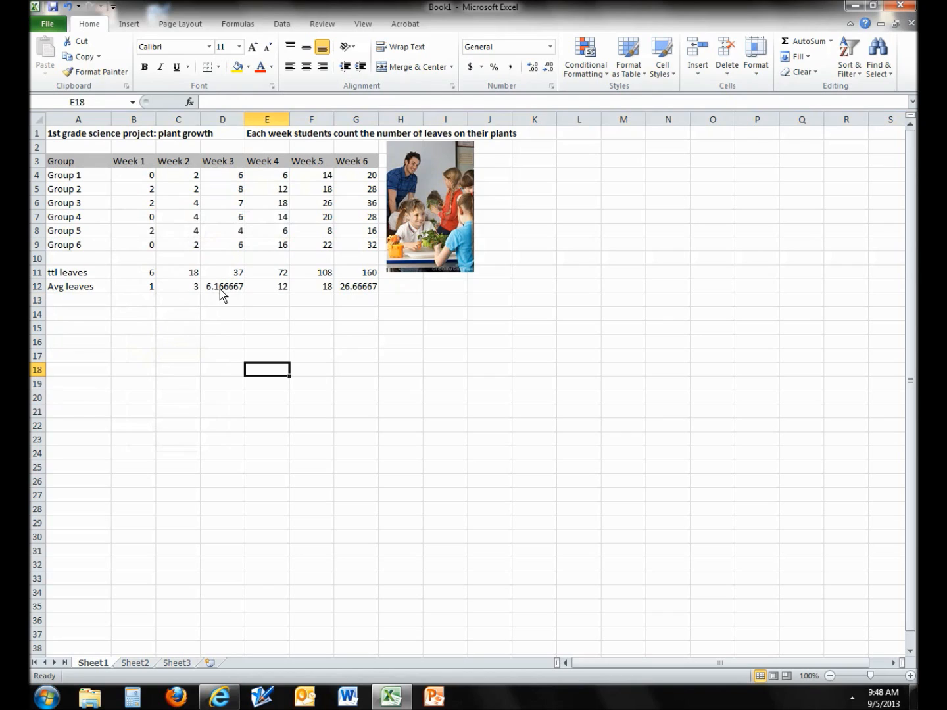
- Format the weekly averages in B12:G12 as Number with 1 decimal place
left_click_drag(142, 293, 358, 297)
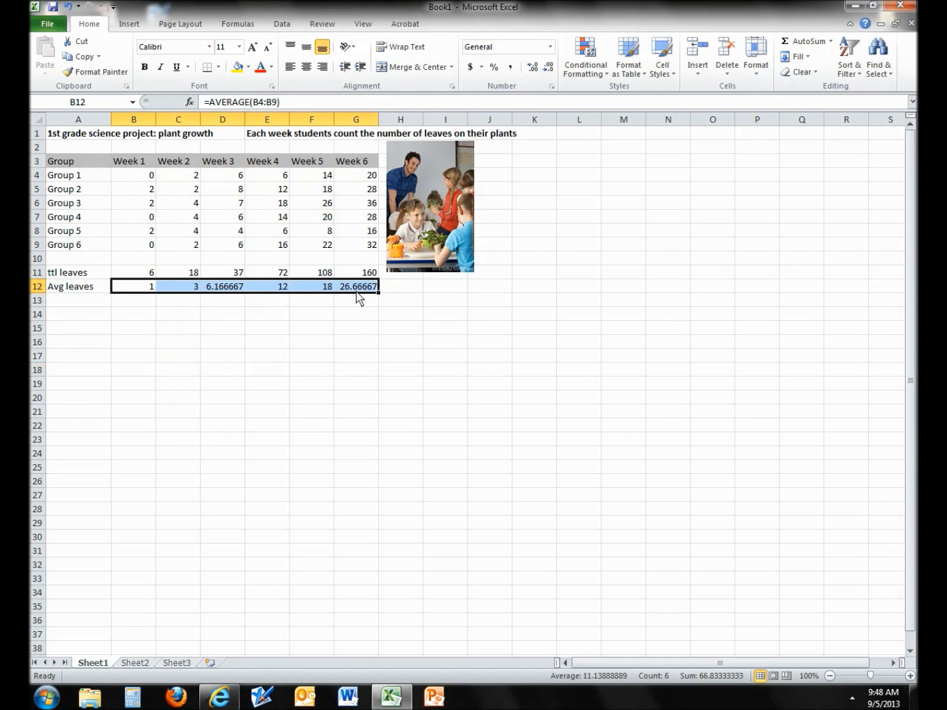
right_click(237, 292)
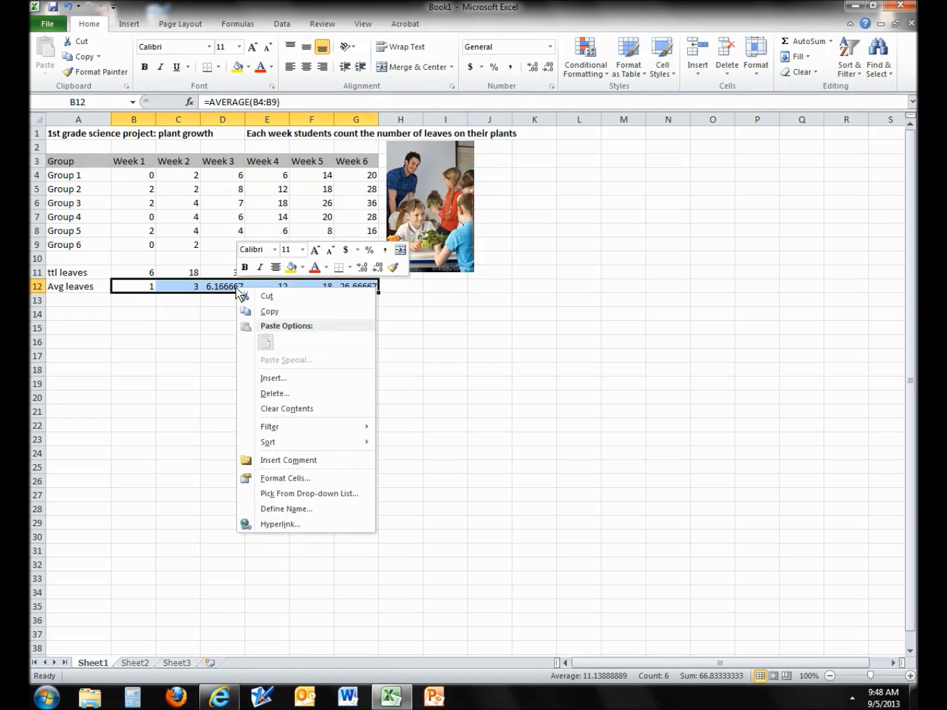
left_click(286, 479)
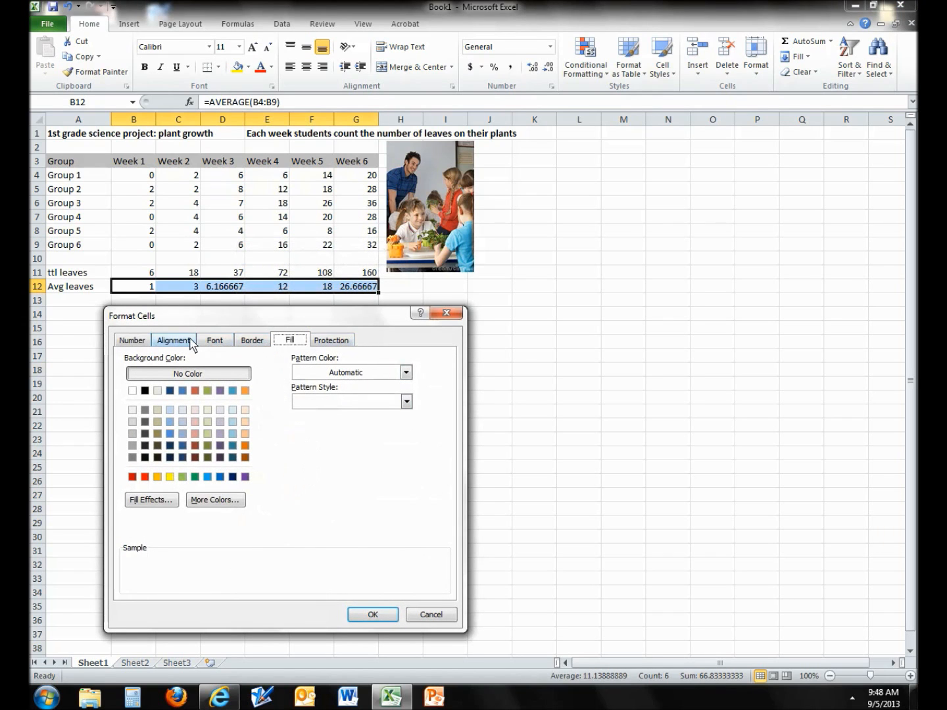
left_click(146, 340)
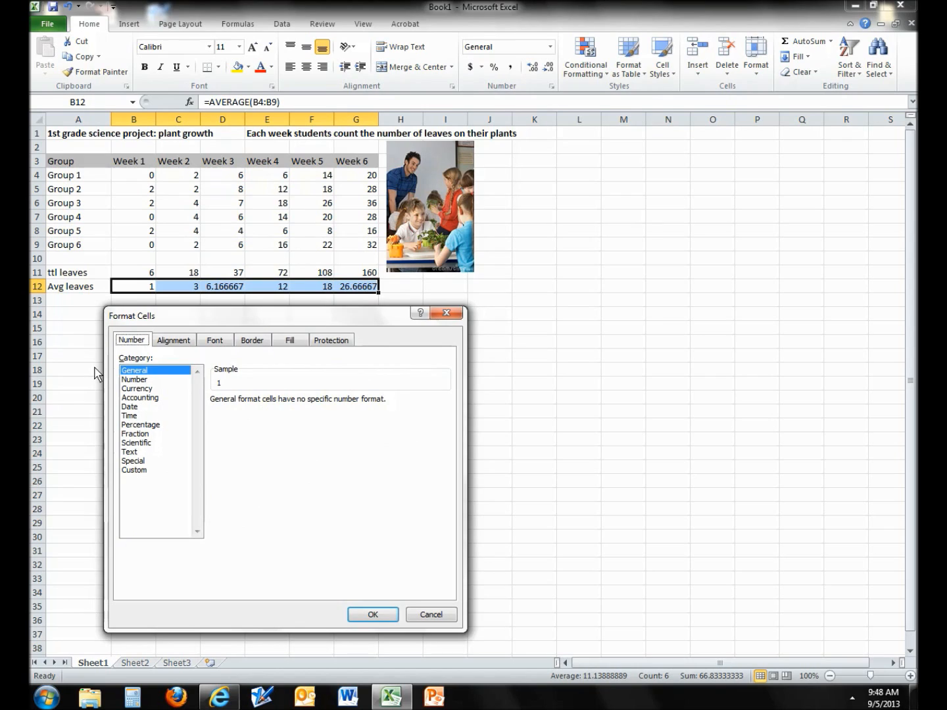
left_click(127, 381)
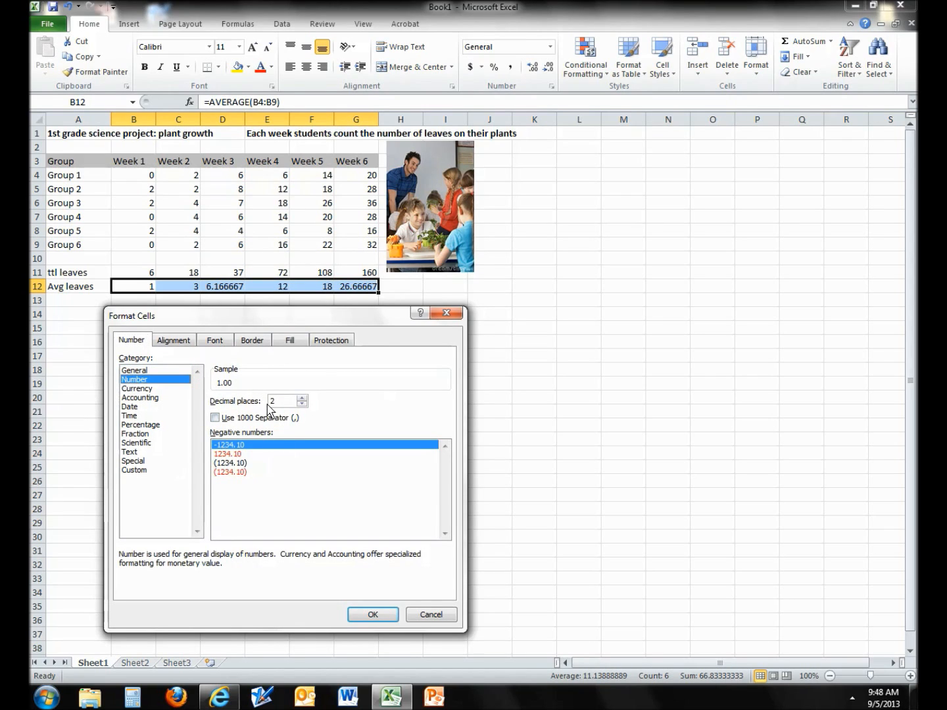
left_click(303, 404)
left_click(373, 613)
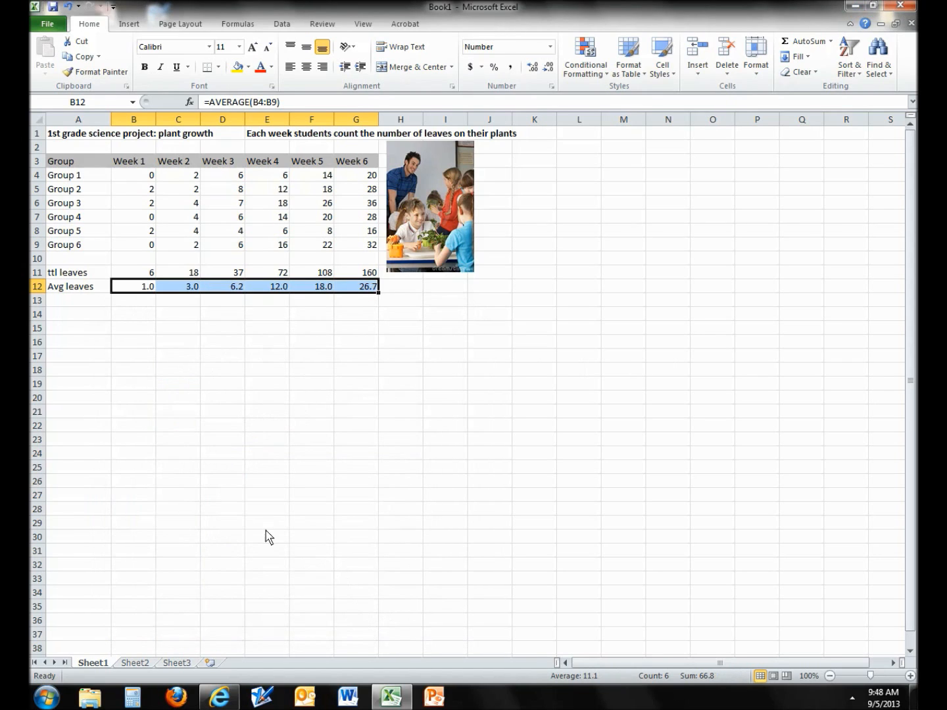
left_click(255, 517)
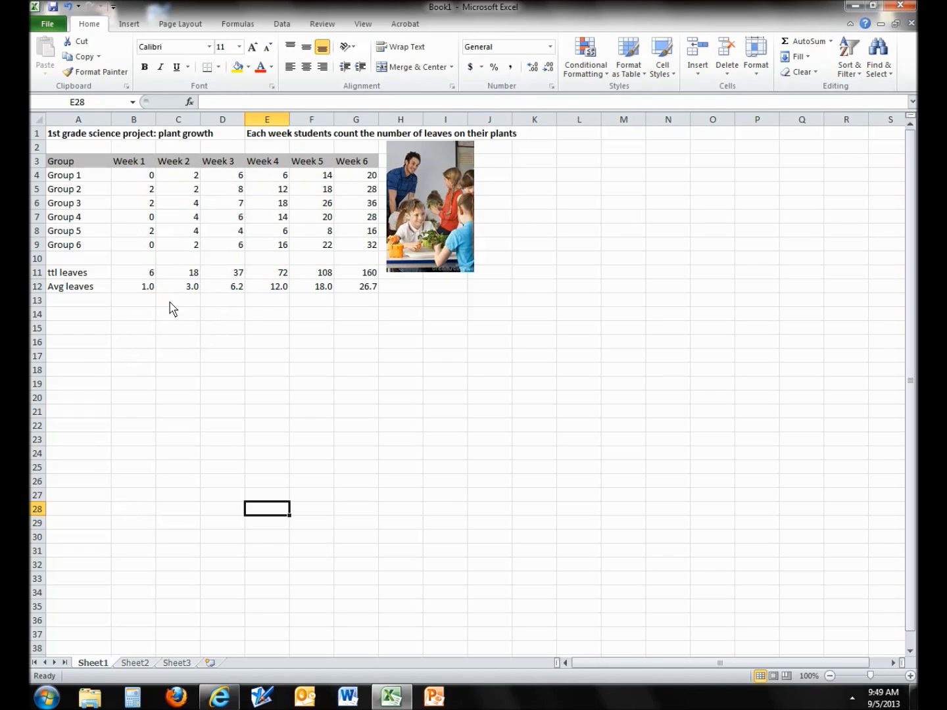
- Label the row below "Avg leaves" as "Growth/wk" in A13
left_click(63, 304)
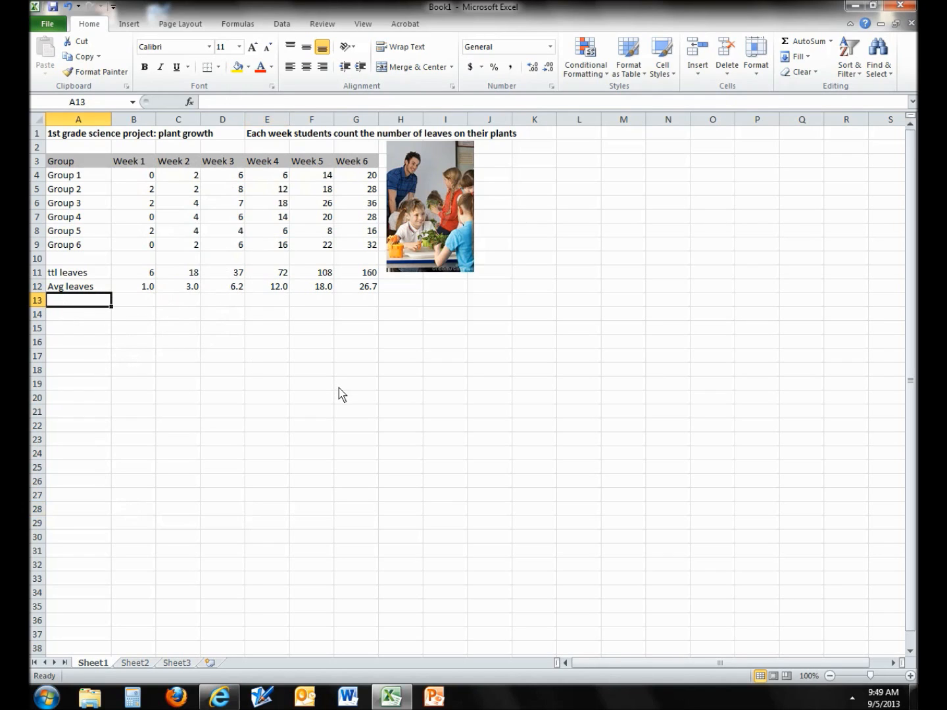
type("Growth")
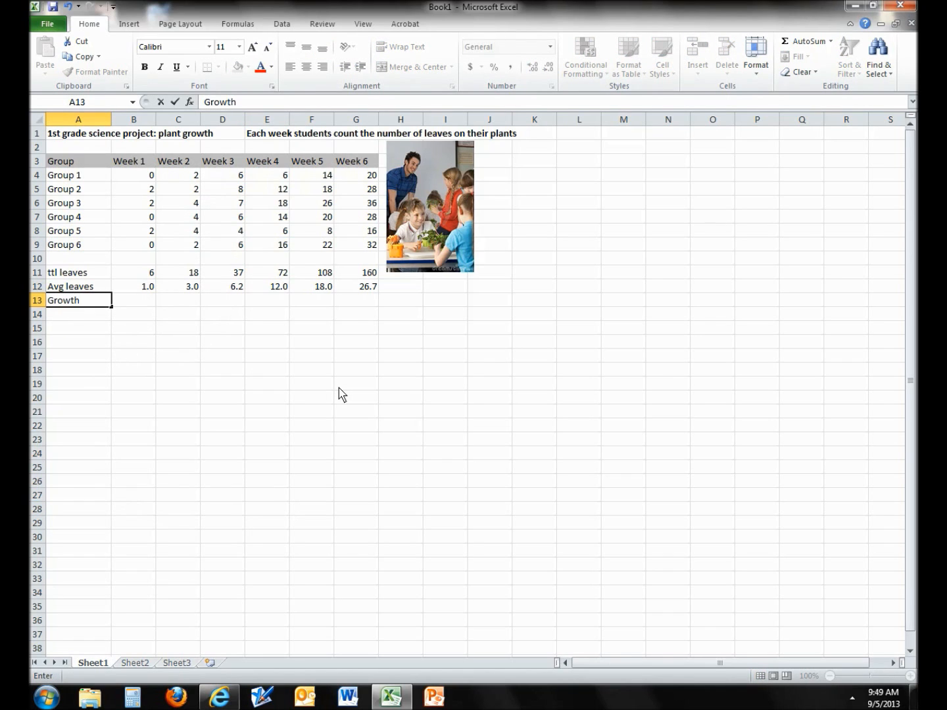
type("/wk")
left_click(225, 372)
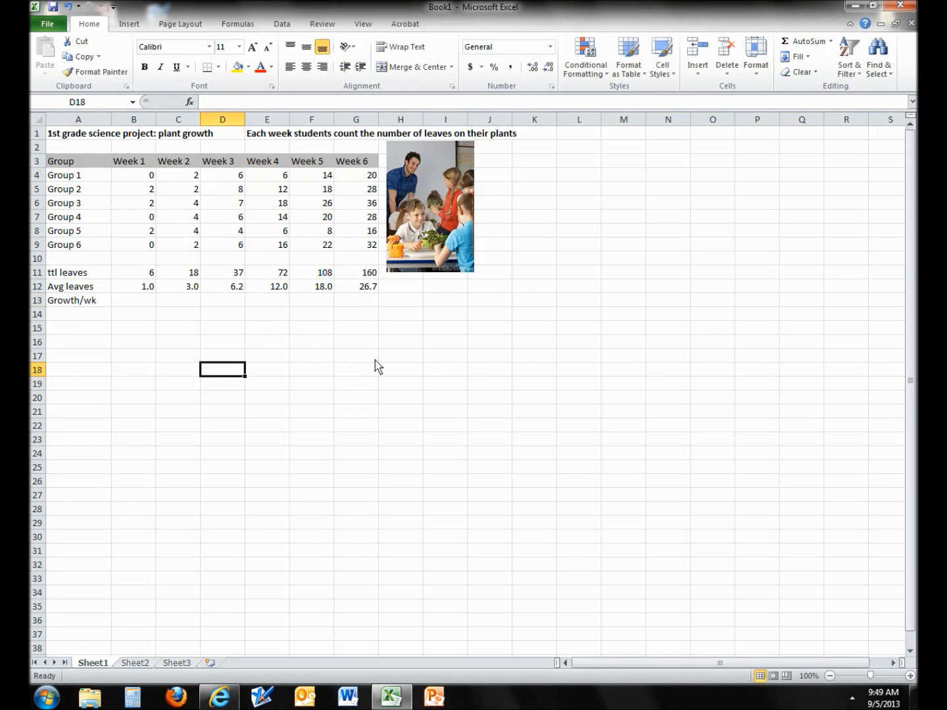
- Calculate the Week 2 growth in C13 by subtracting the Week 1 average from the Week 2 average with =C12-B12
left_click(190, 302)
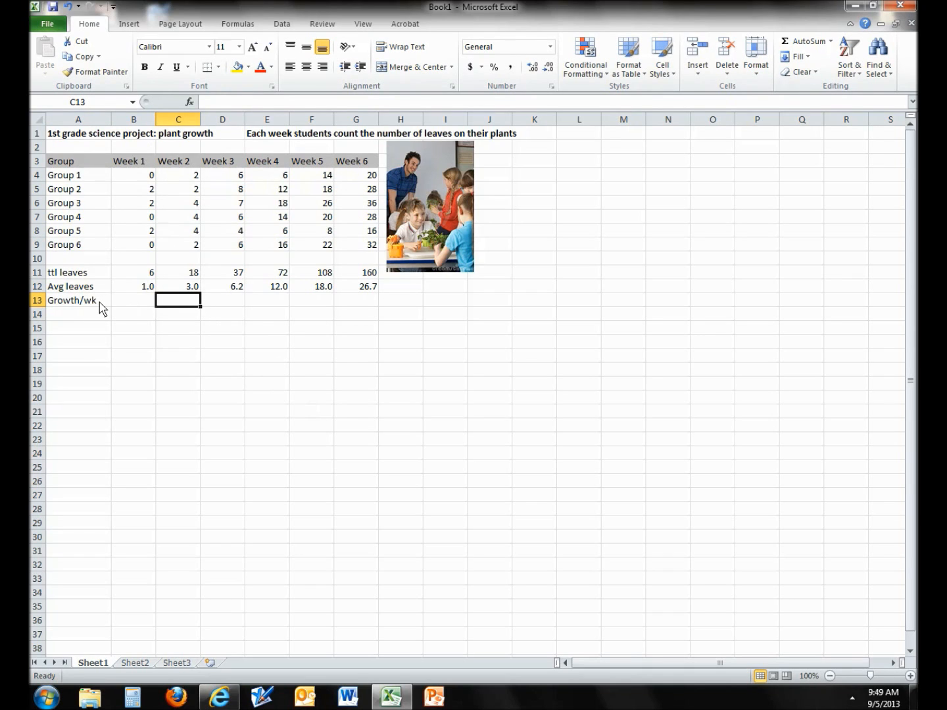
type("=")
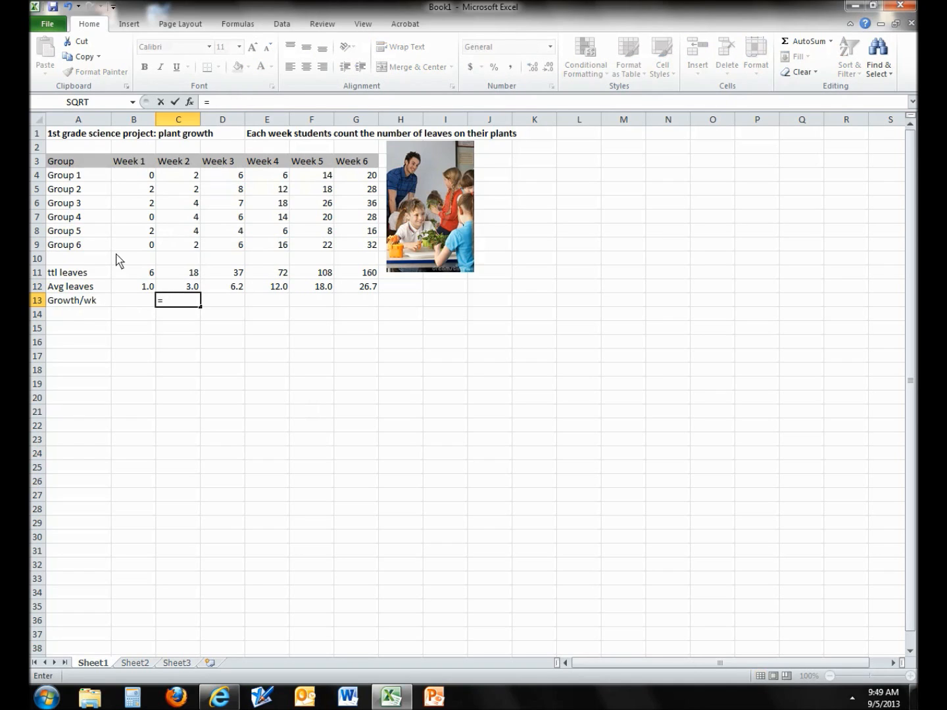
left_click(179, 289)
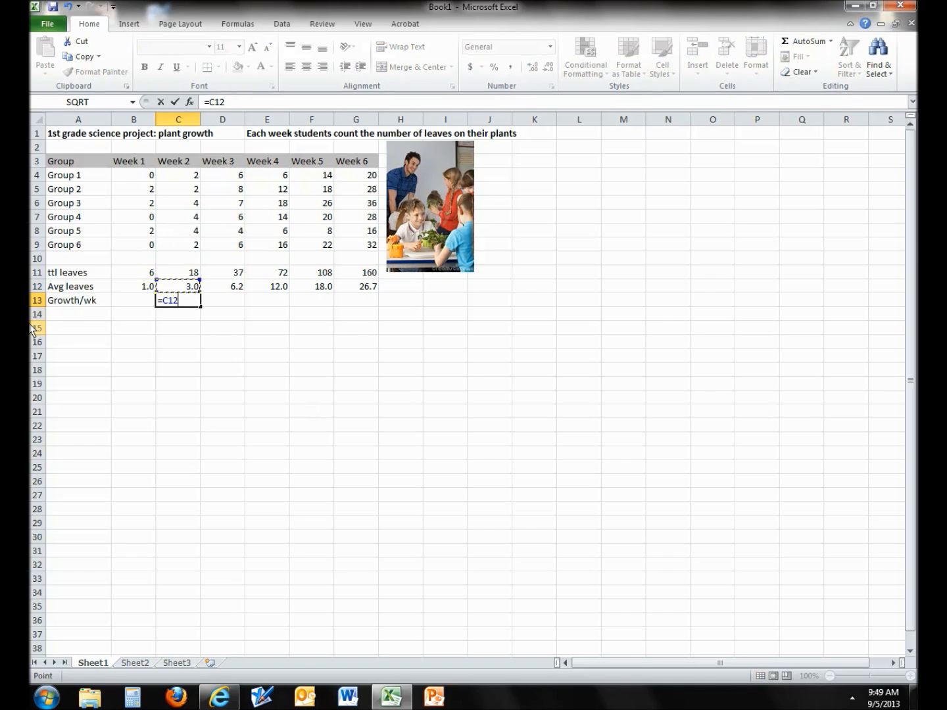
type("-")
left_click(135, 288)
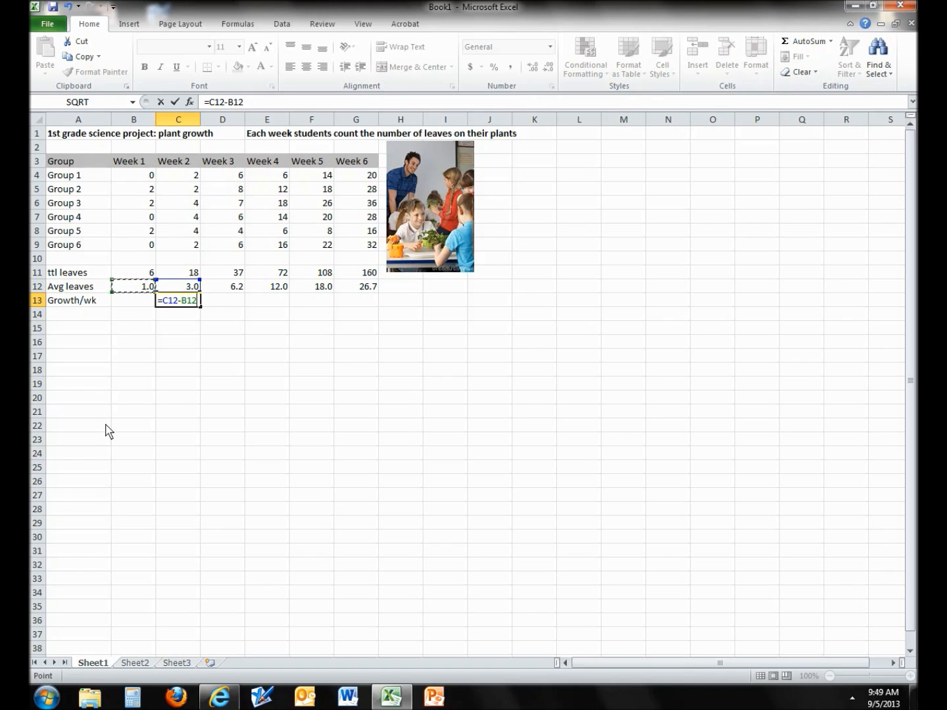
key("Return")
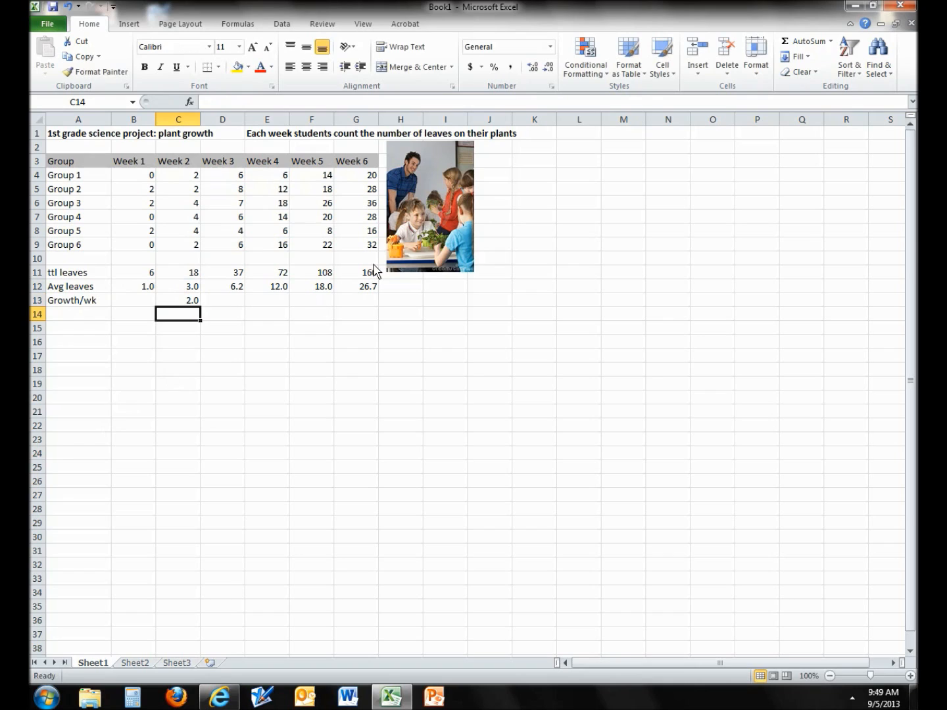
- Fill the growth formula from C13 across the "Growth/wk" row through Week 6 in G13
left_click(219, 303)
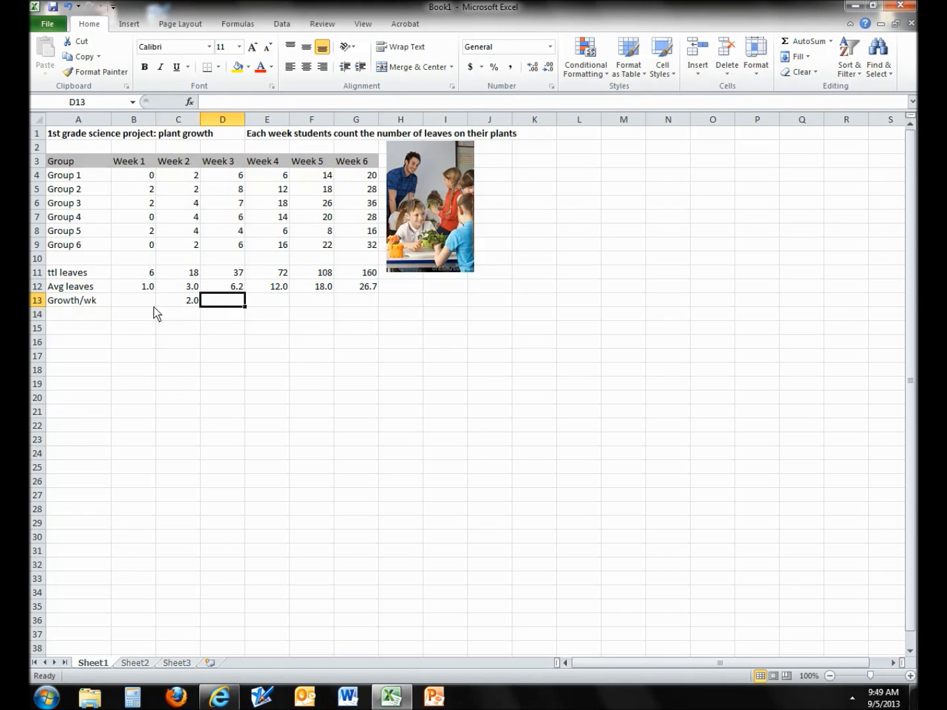
left_click(165, 307)
left_click_drag(201, 307, 234, 311)
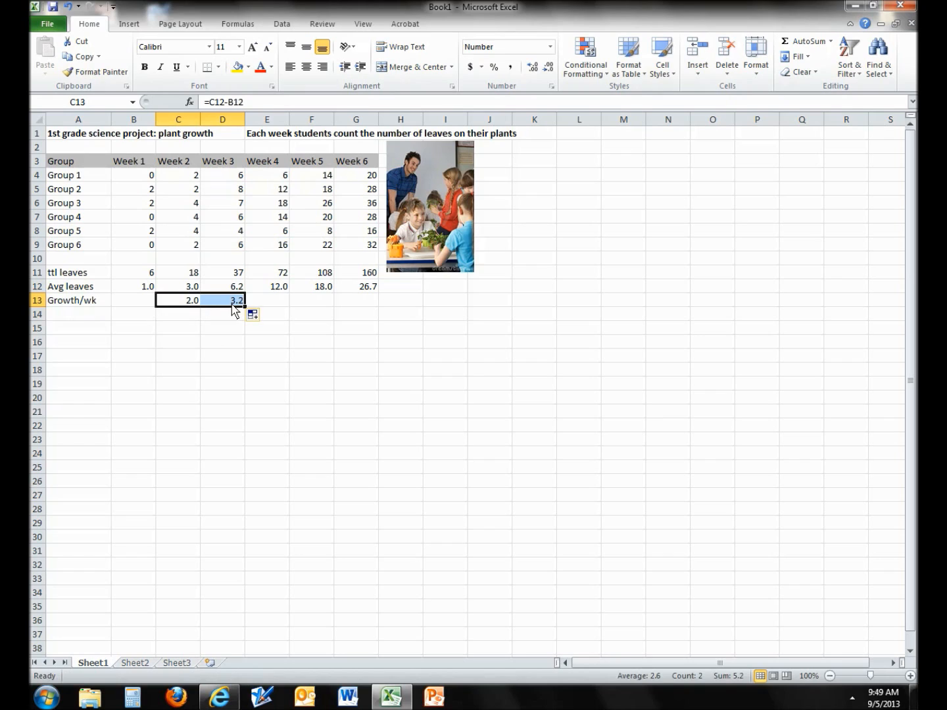
left_click(222, 307)
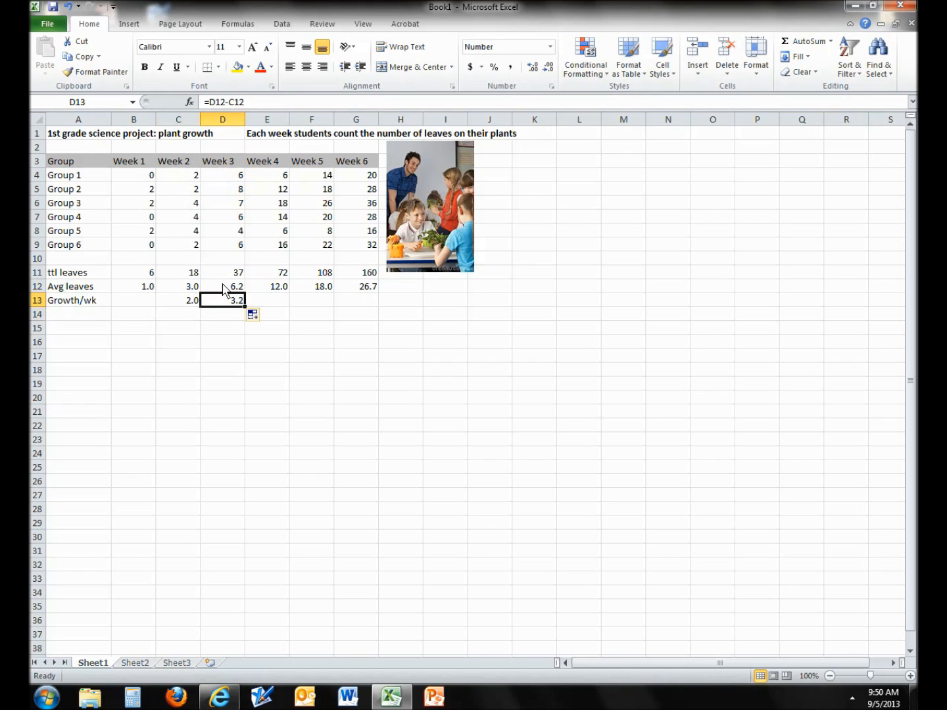
left_click_drag(245, 307, 382, 309)
left_click(378, 383)
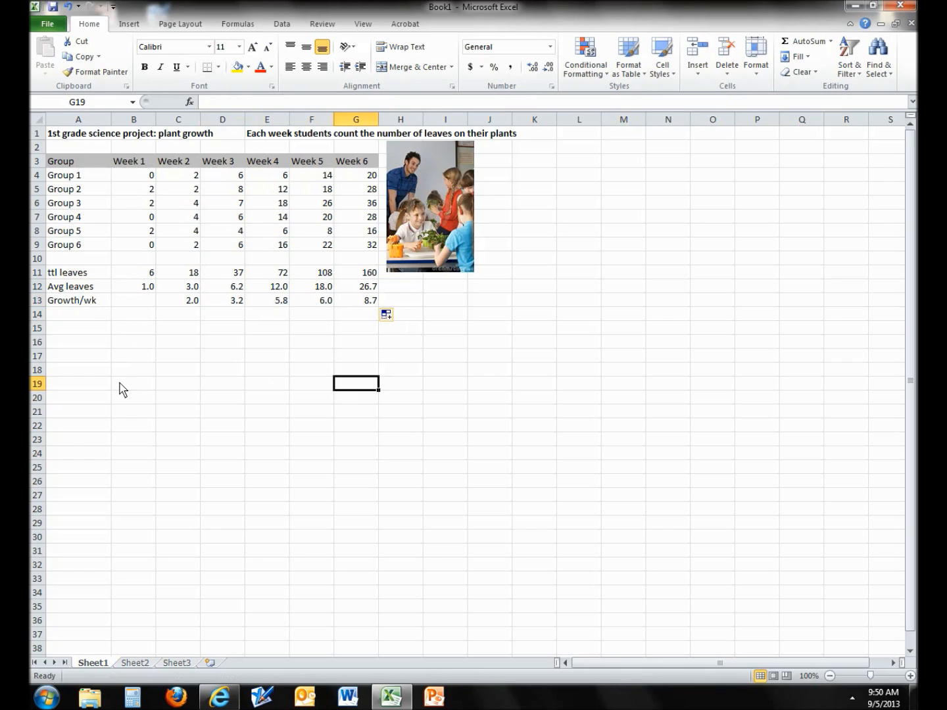
- Insert an empty basic 2-D line chart and place it below the data table, clear of the growth row
left_click(207, 369)
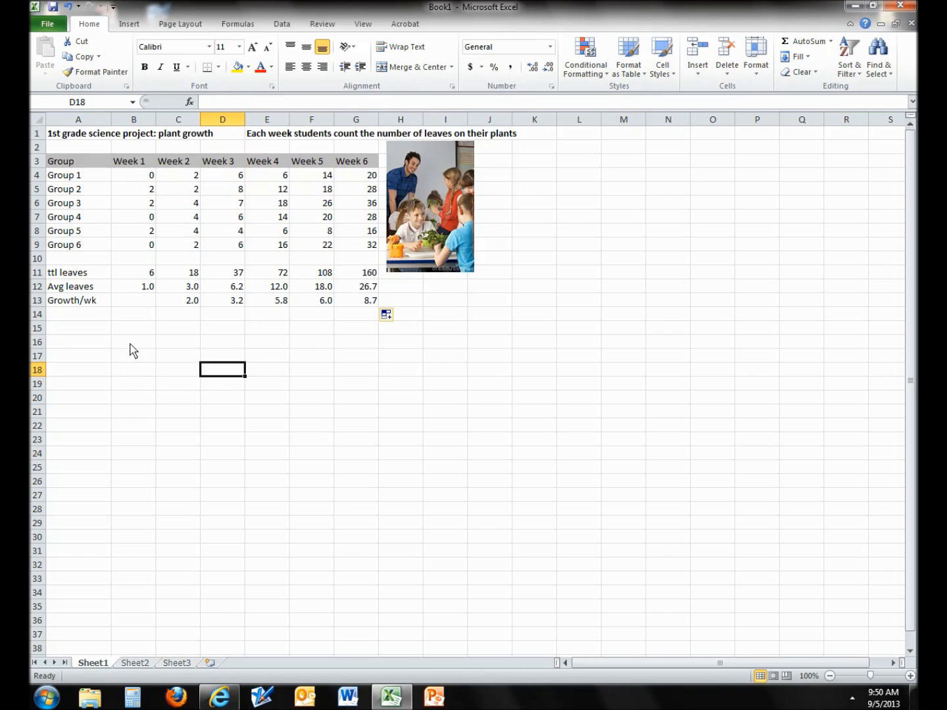
left_click(131, 25)
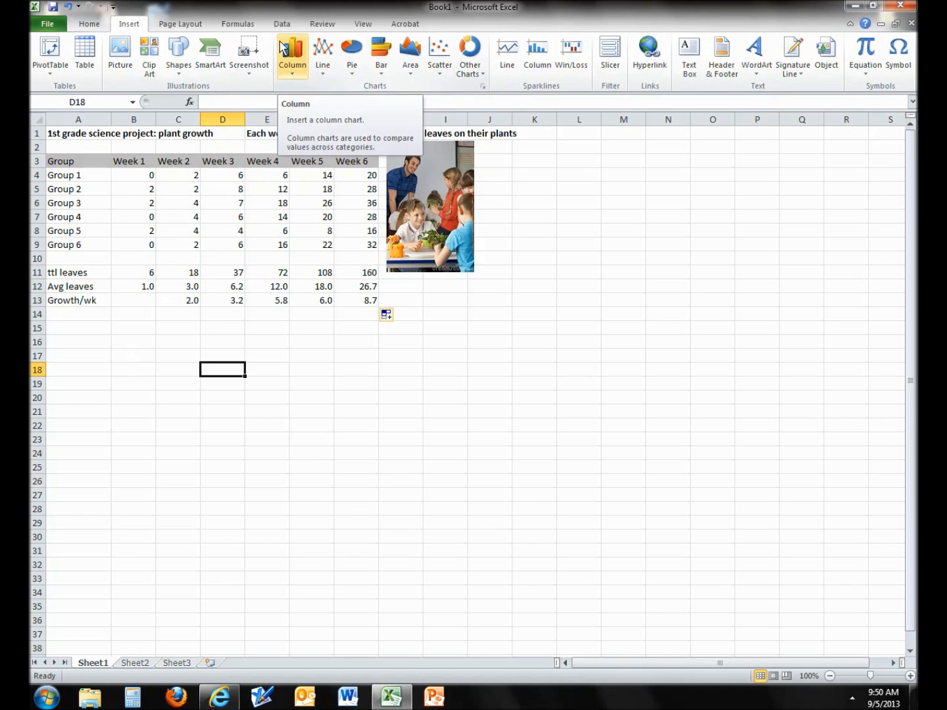
left_click(326, 50)
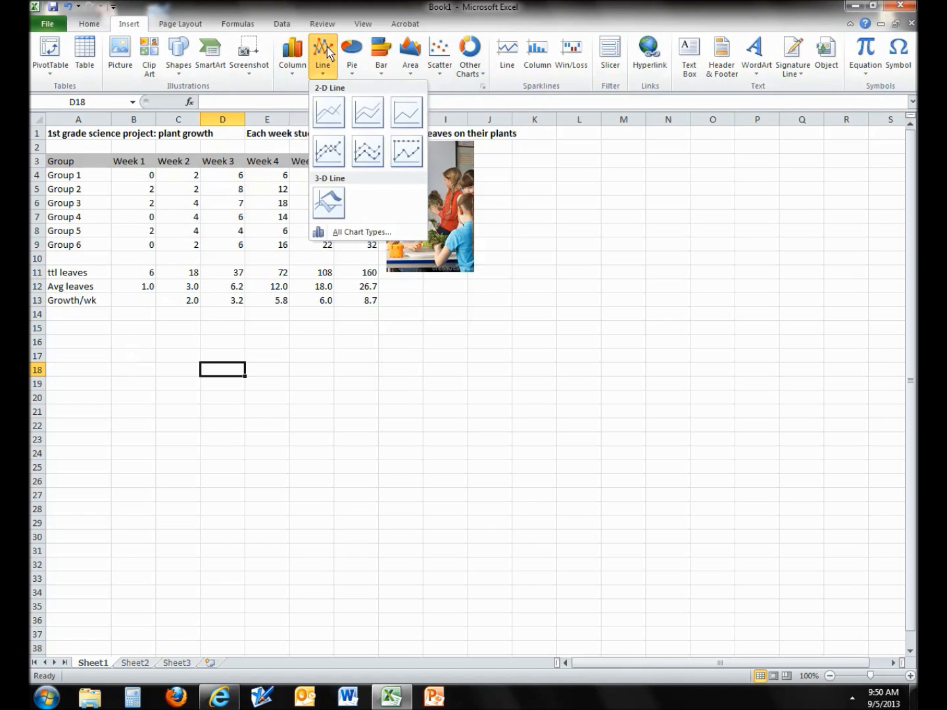
left_click(330, 113)
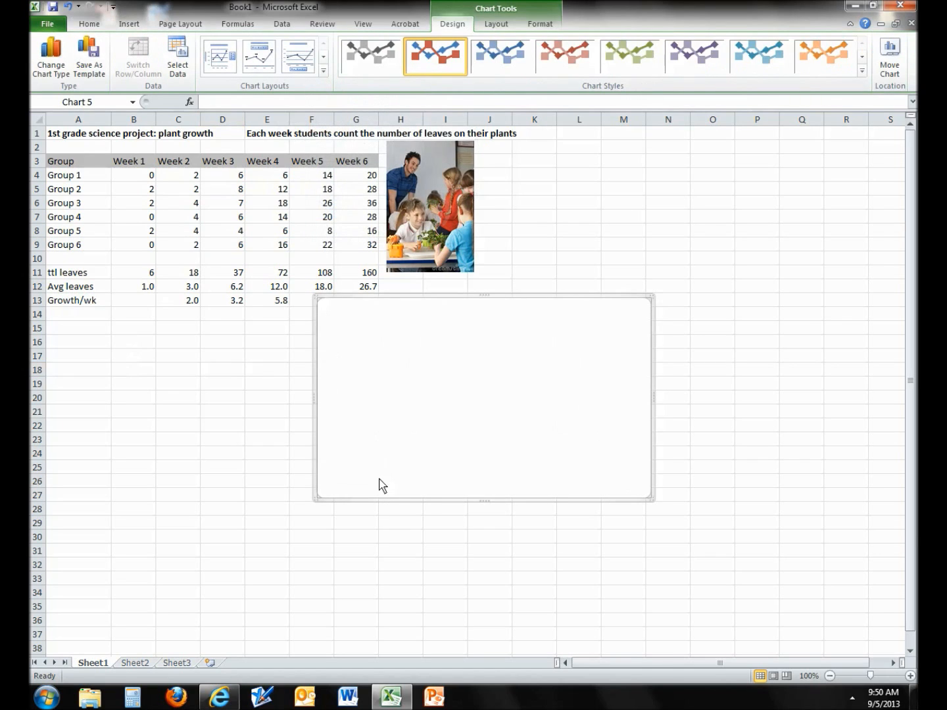
left_click_drag(451, 304, 539, 323)
- Set the chart's data range to the total leaves for all six weeks, B11:G11
right_click(497, 395)
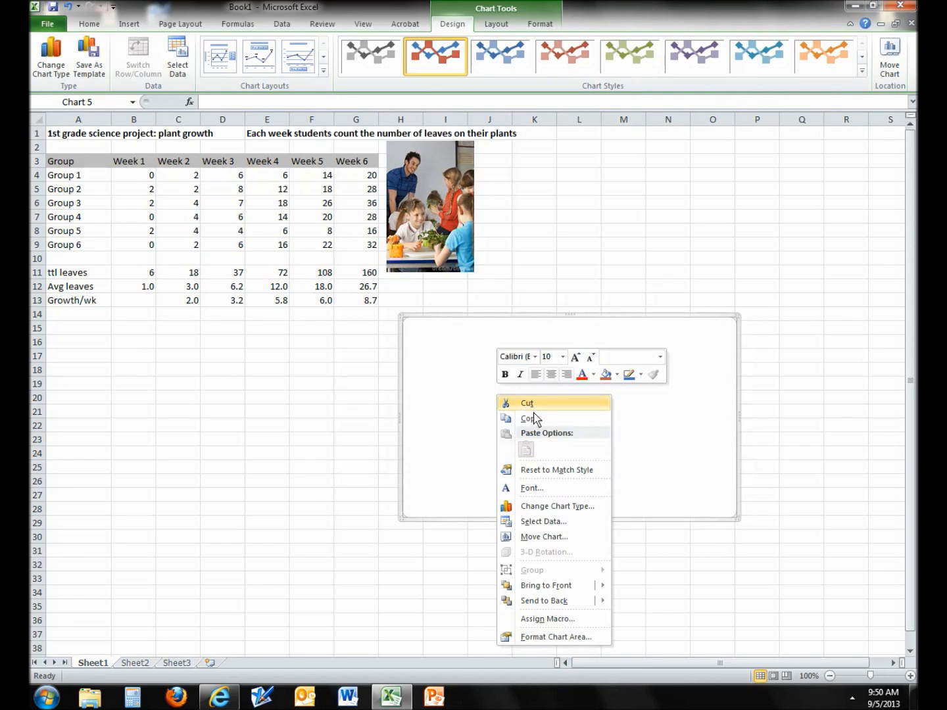
left_click(545, 522)
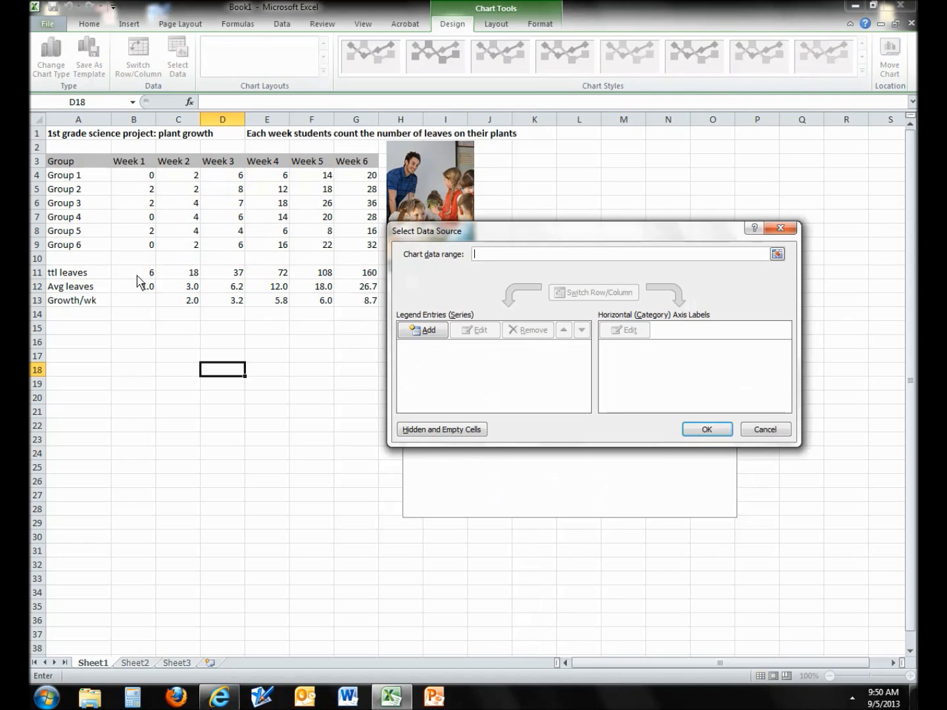
left_click_drag(141, 276, 353, 279)
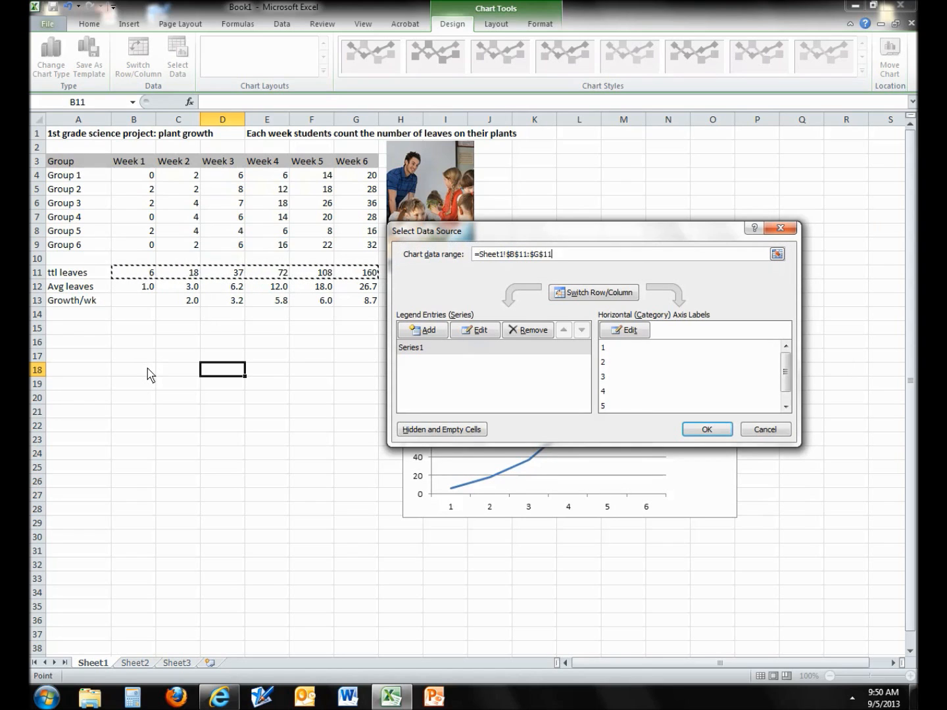
- Use the week headings in B3:G3 as the chart's horizontal axis labels and accept the data source
left_click(624, 331)
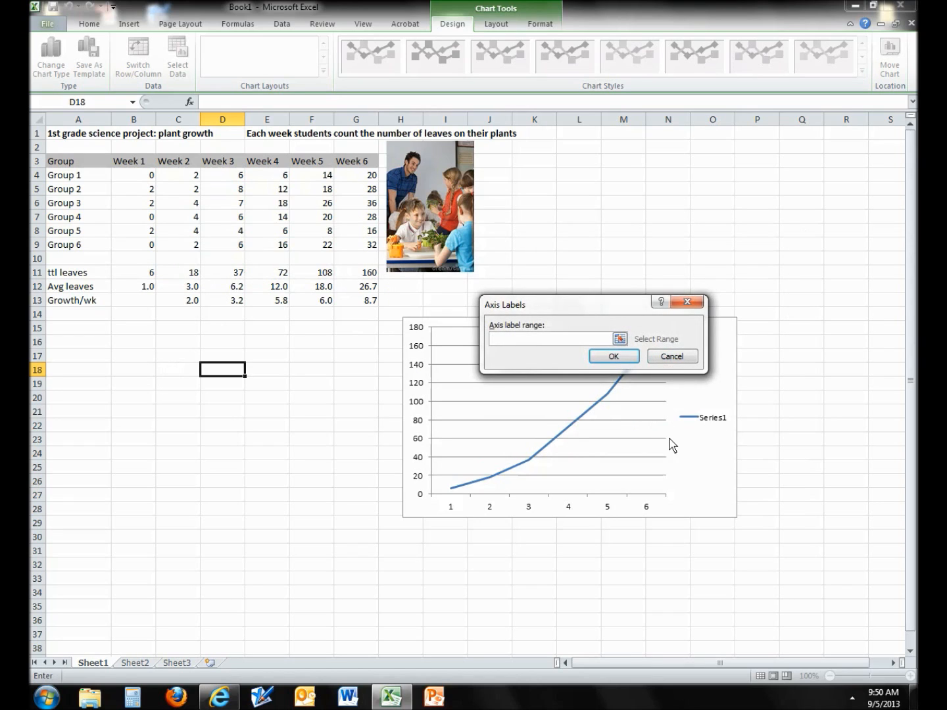
left_click(135, 165)
left_click_drag(136, 164, 387, 169)
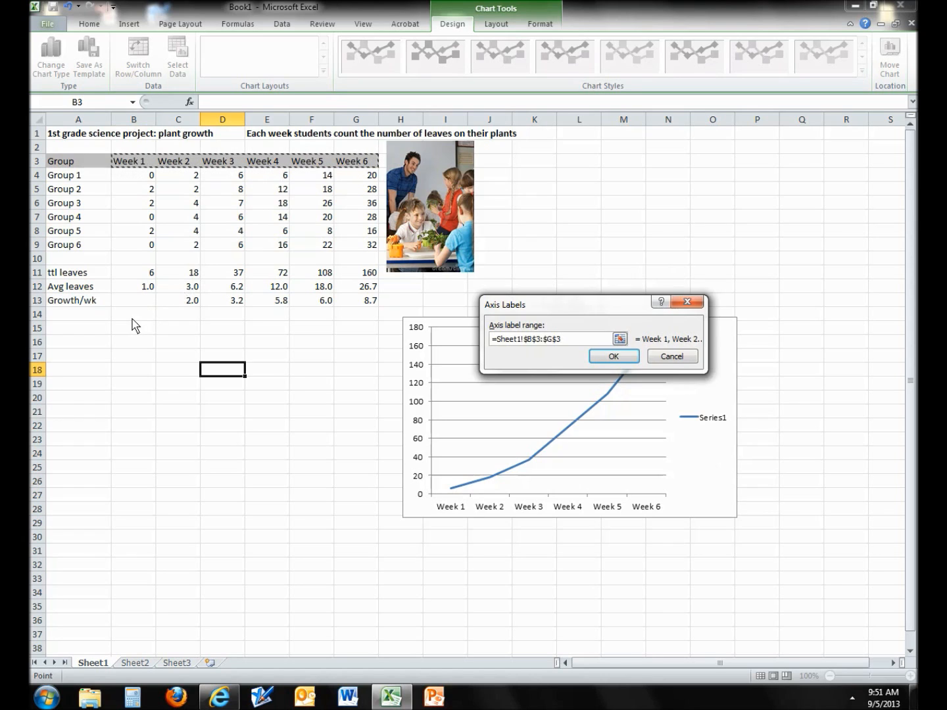
key("Return")
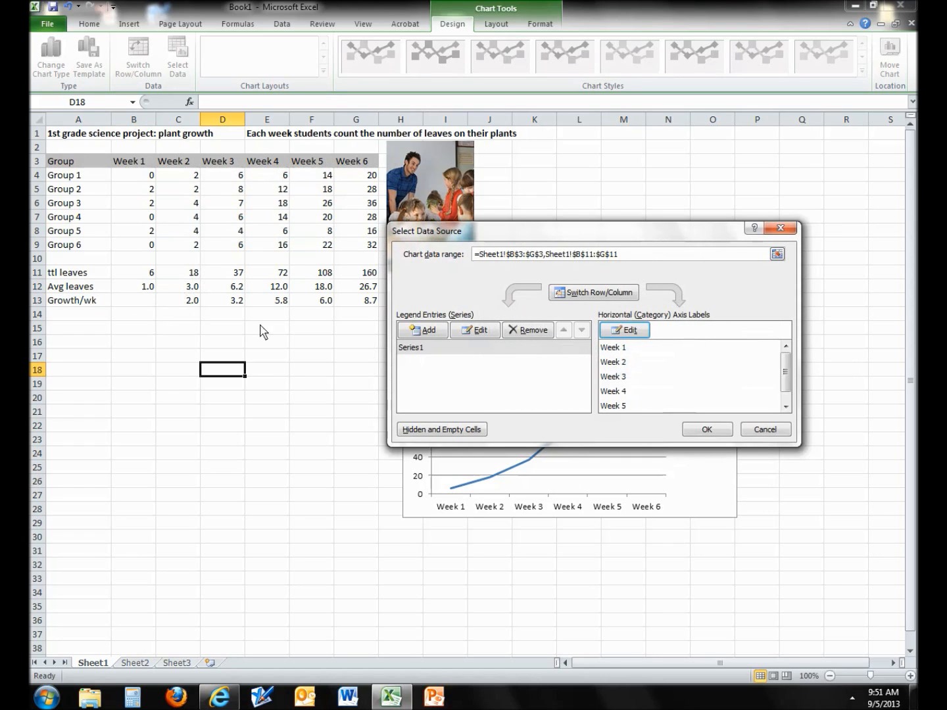
left_click(710, 431)
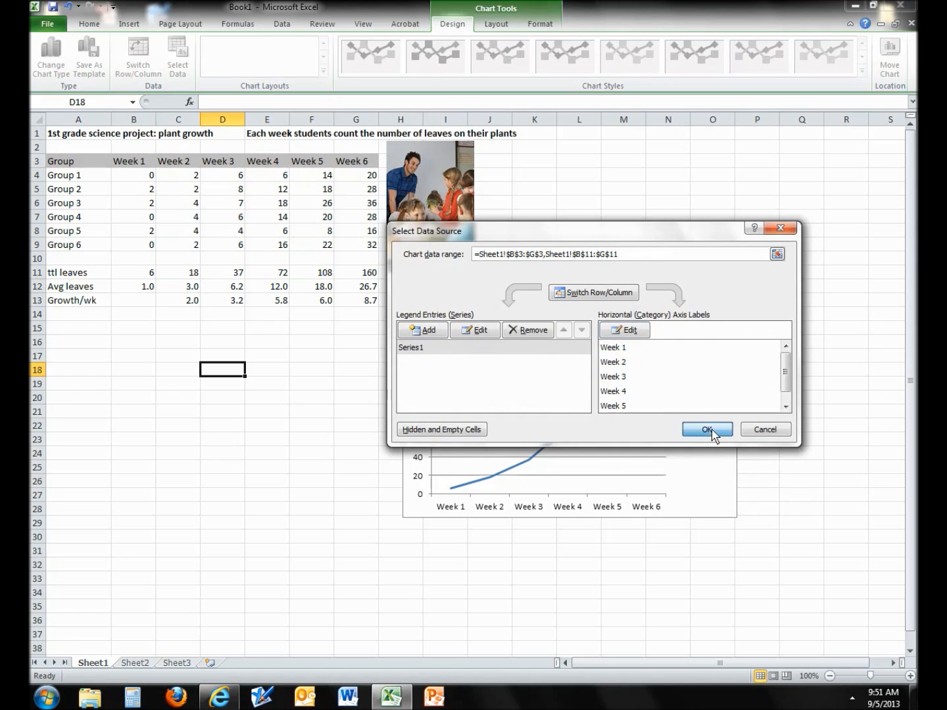
- Move the line chart directly beneath the data table and apply the layout with a chart title, vertical axis title and legend
left_click_drag(690, 320, 388, 331)
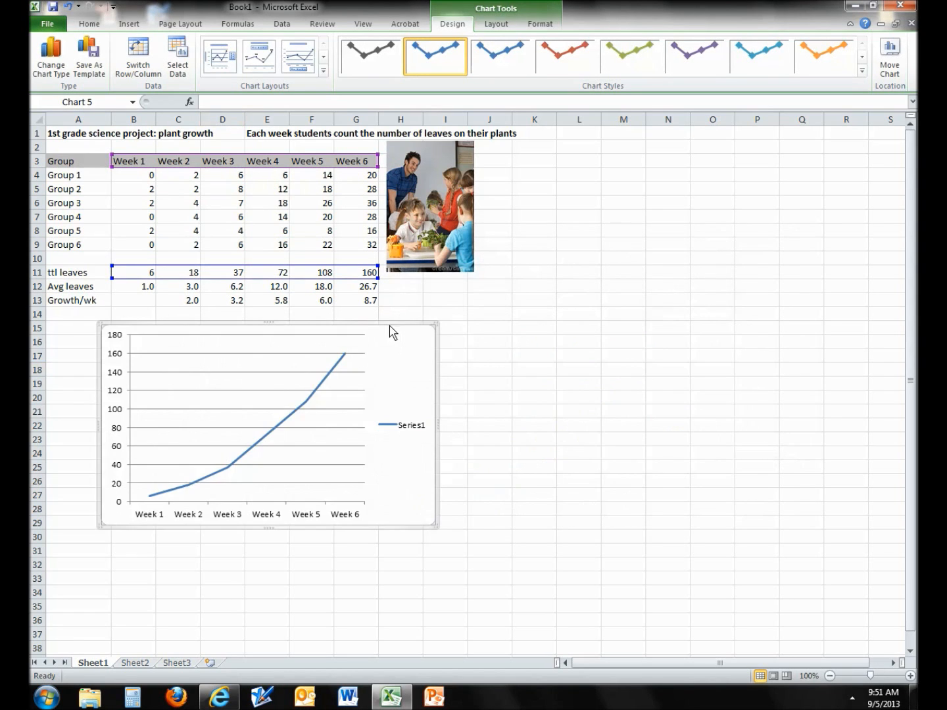
left_click(828, 387)
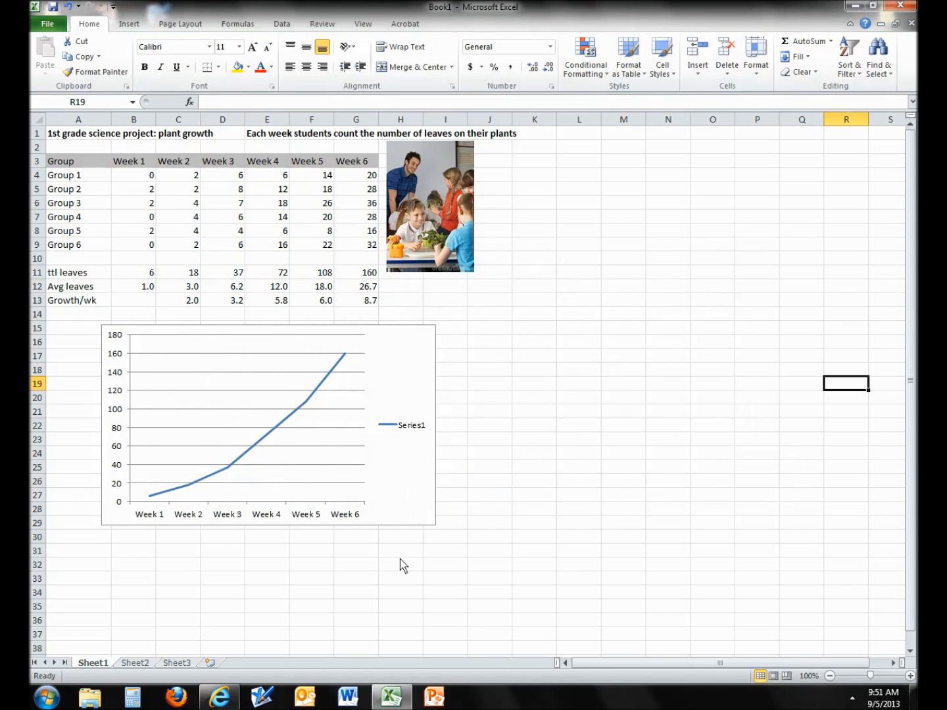
left_click(402, 363)
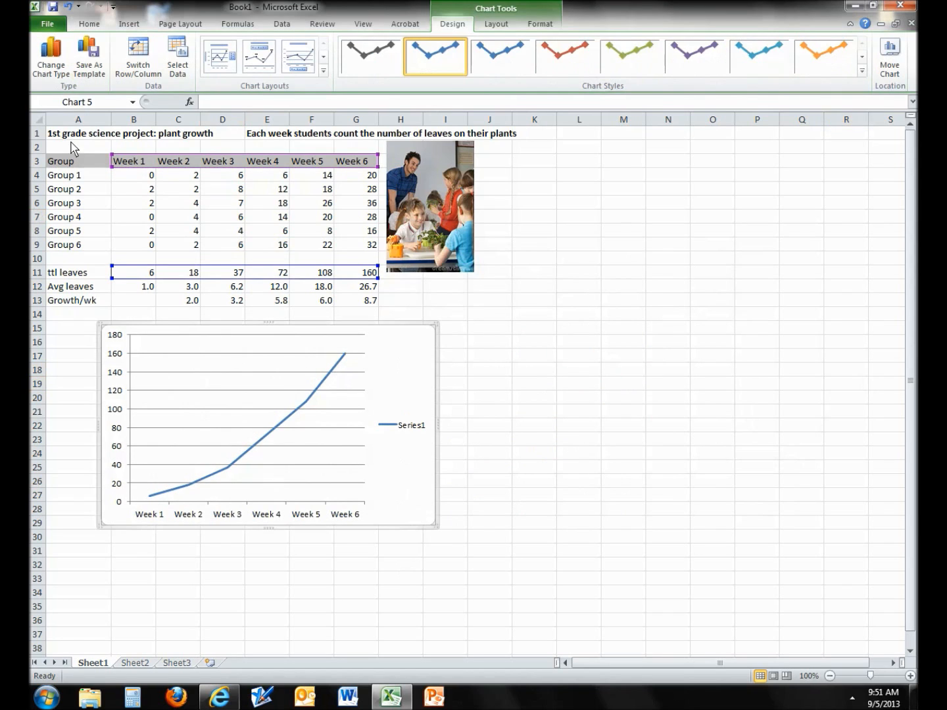
left_click(227, 60)
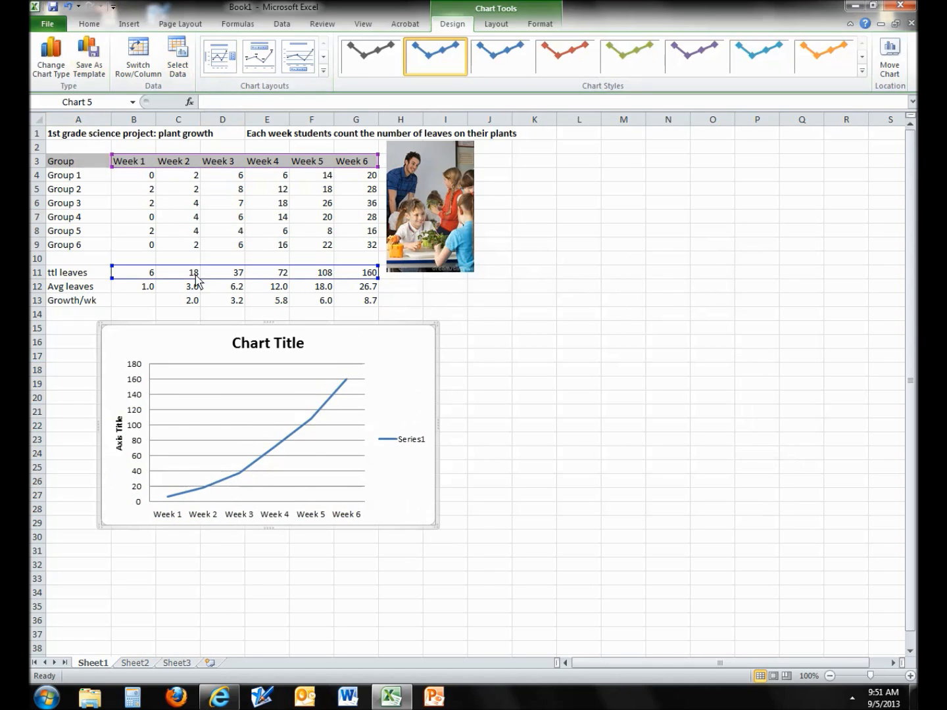
- Replace the placeholder chart title with "Number of leaves over six weeks growth"
right_click(254, 348)
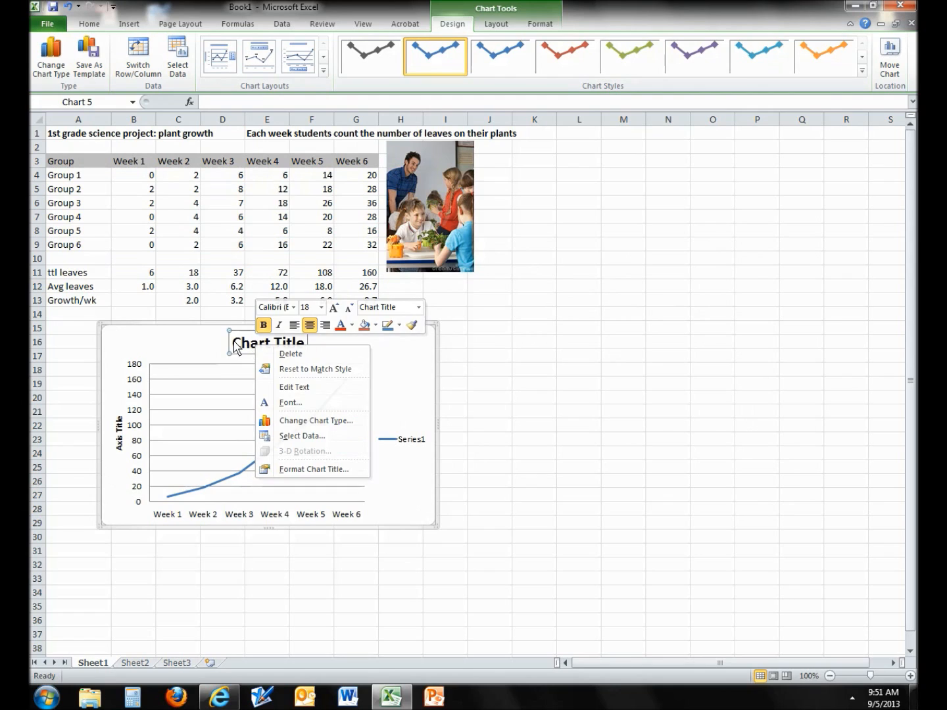
left_click(232, 340)
left_click_drag(231, 342, 311, 351)
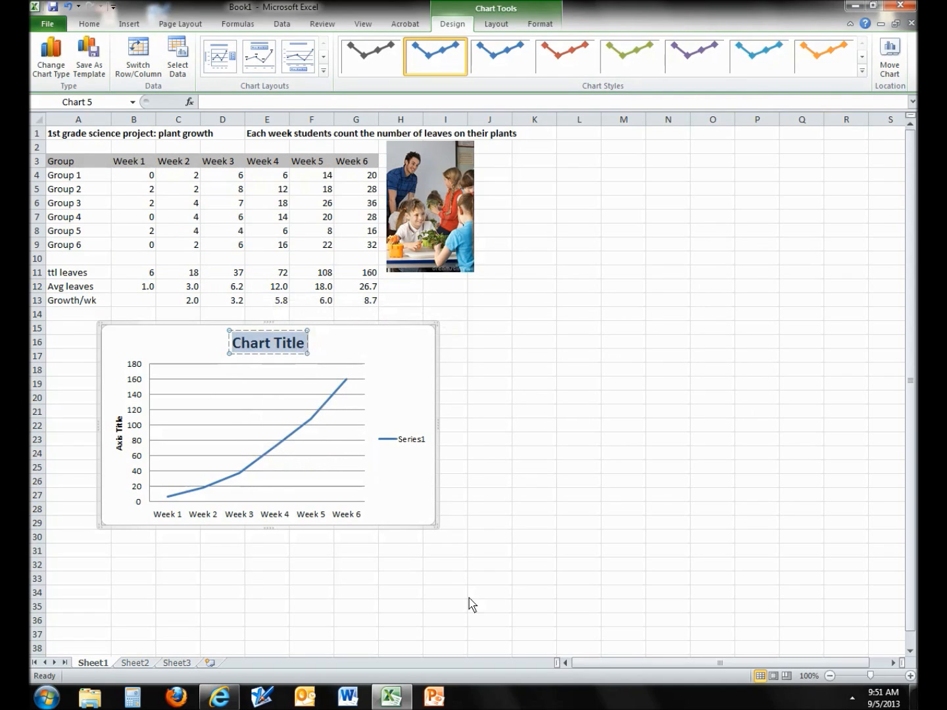
type("Number")
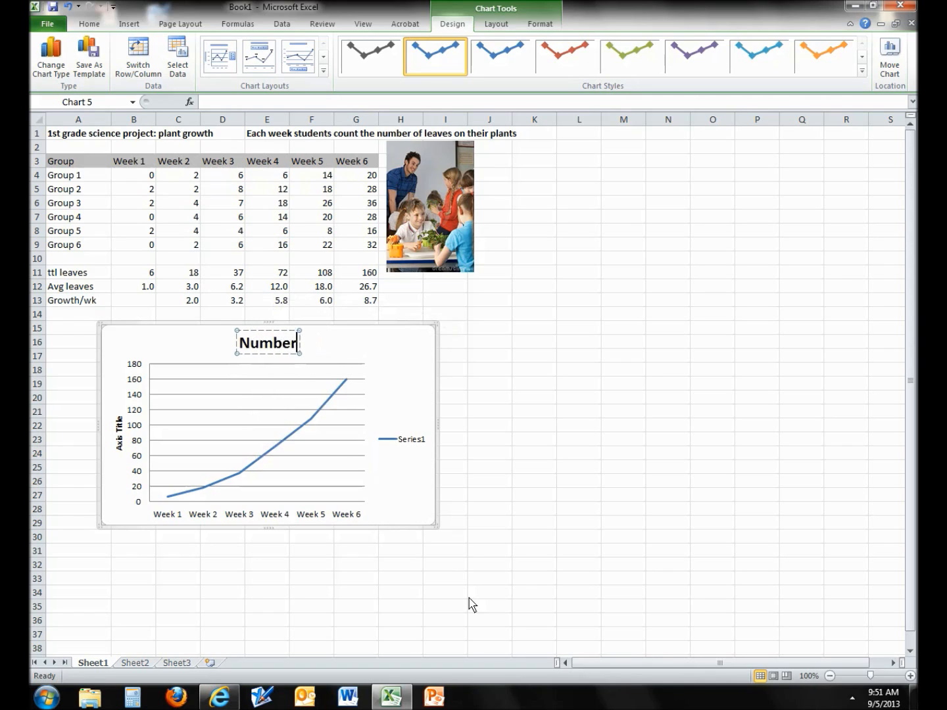
type(" of leaves")
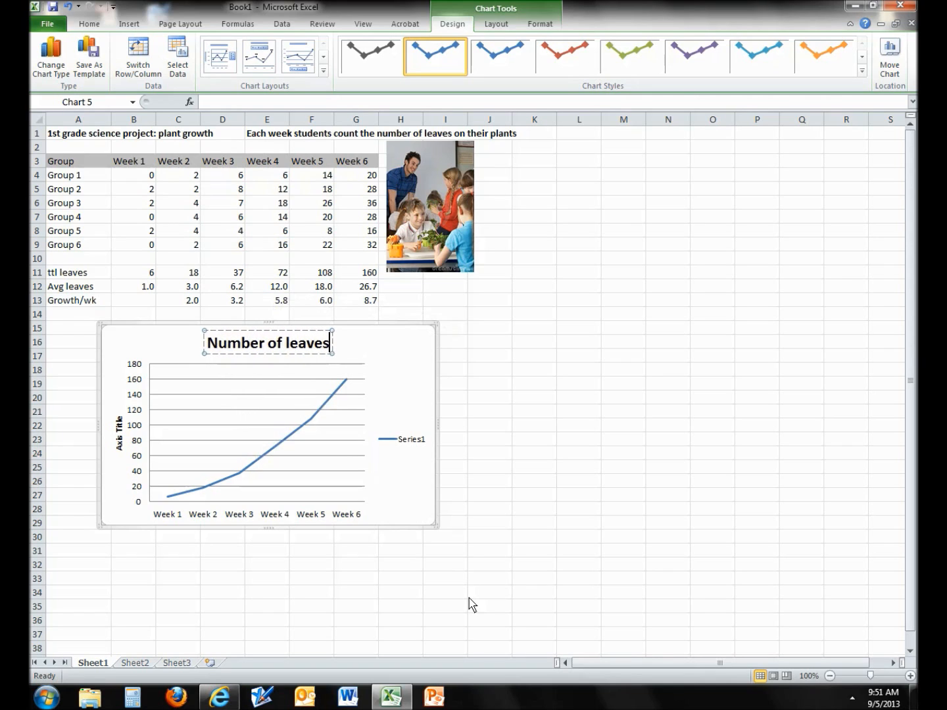
type(" over")
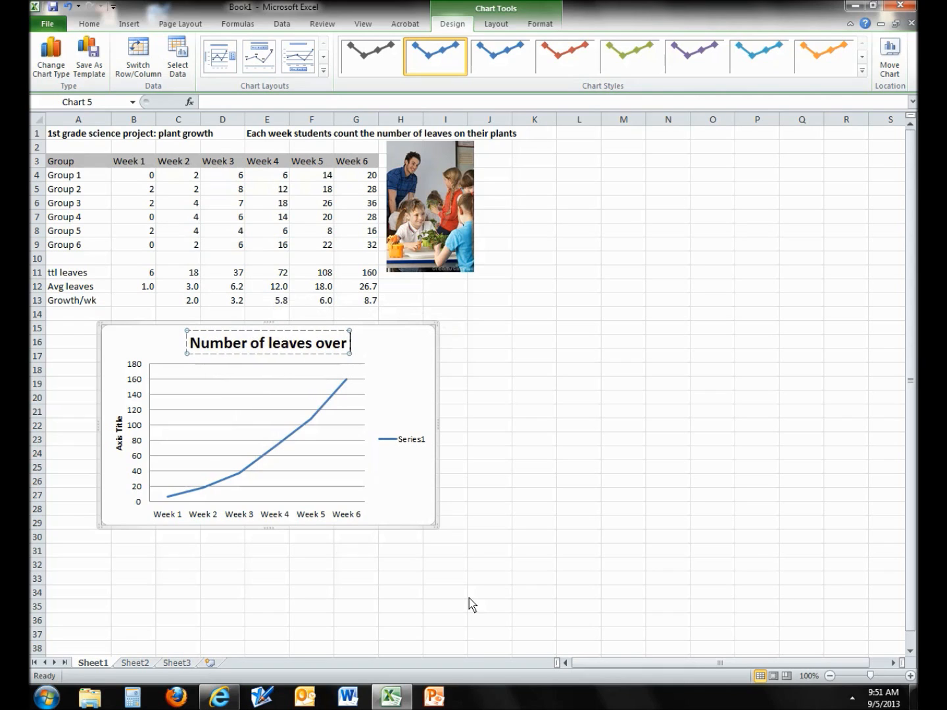
type(" six")
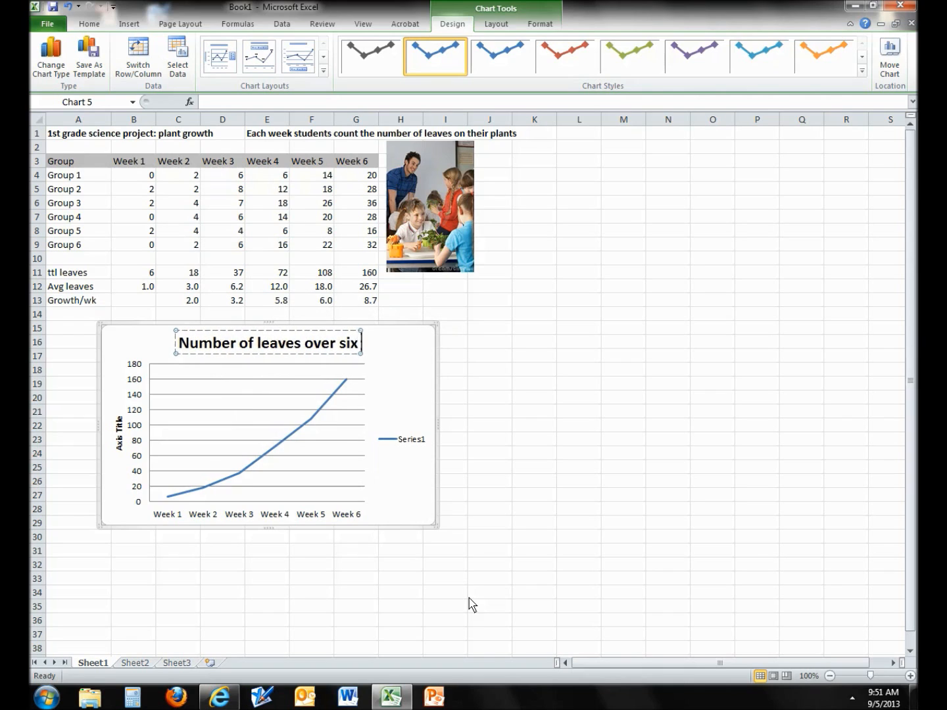
type(" weeks growth")
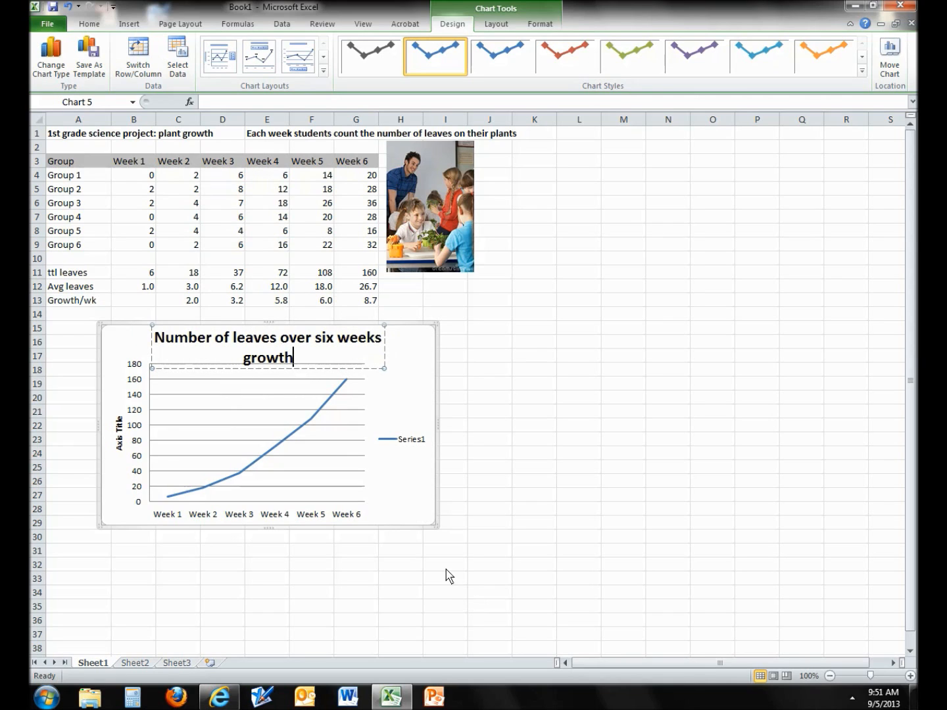
left_click(419, 529)
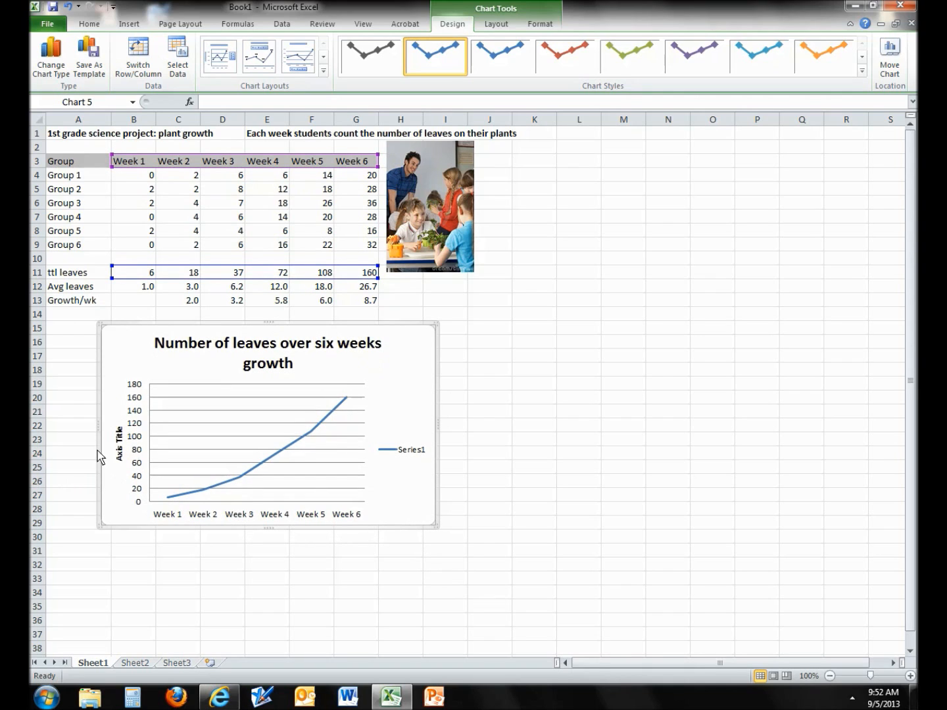
- Replace the placeholder vertical axis title with "leaves"
left_click(121, 448)
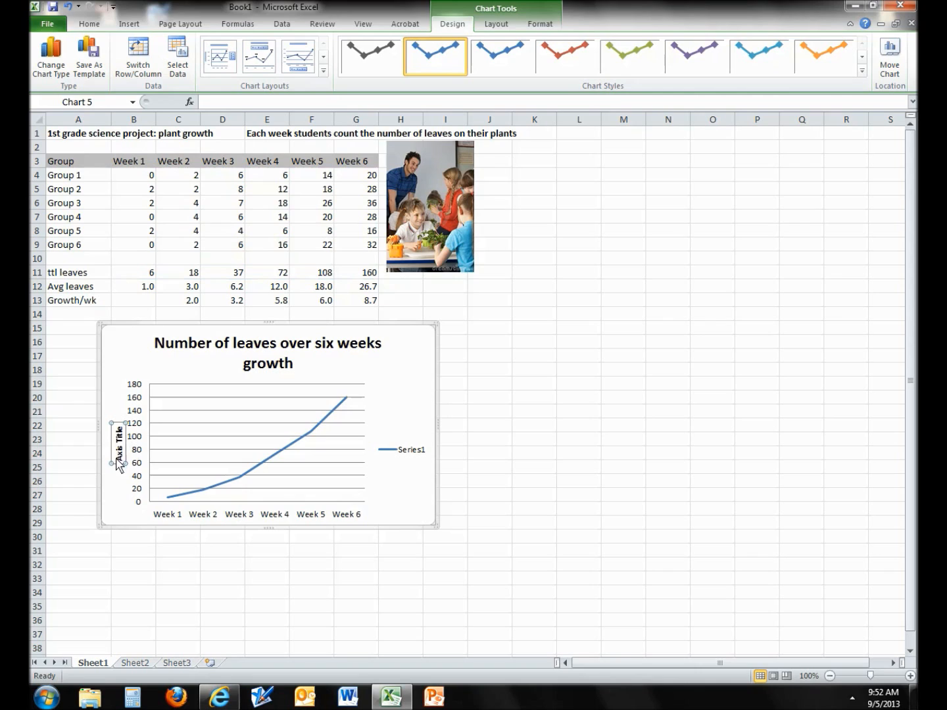
left_click_drag(119, 465, 120, 423)
type("leaves")
left_click(682, 606)
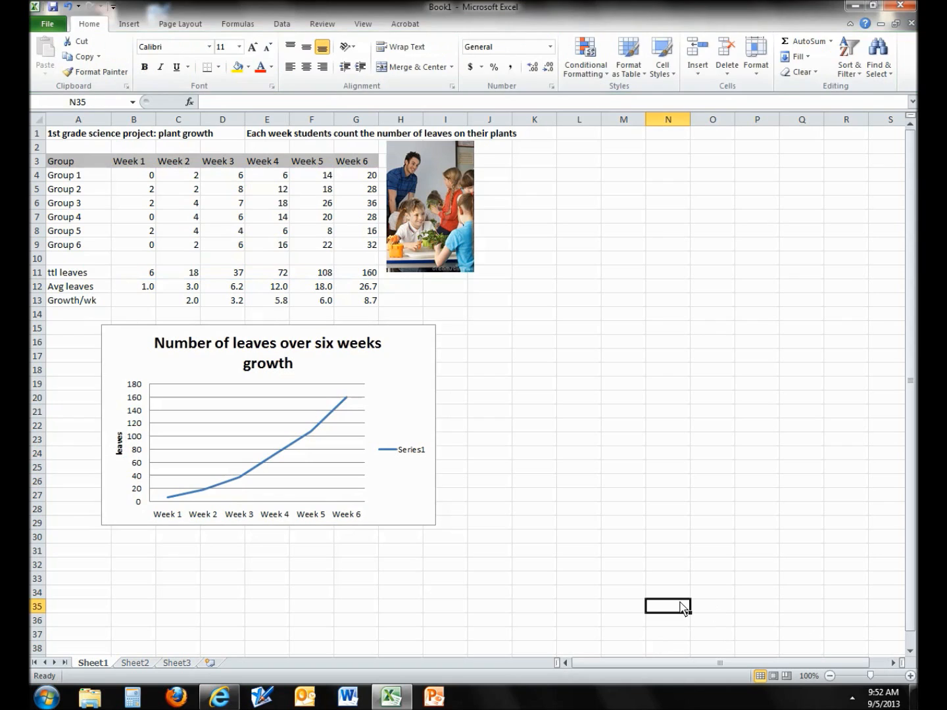
- Format the chart area with a gradient fill using the gold preset with a dark brown band
left_click(309, 434)
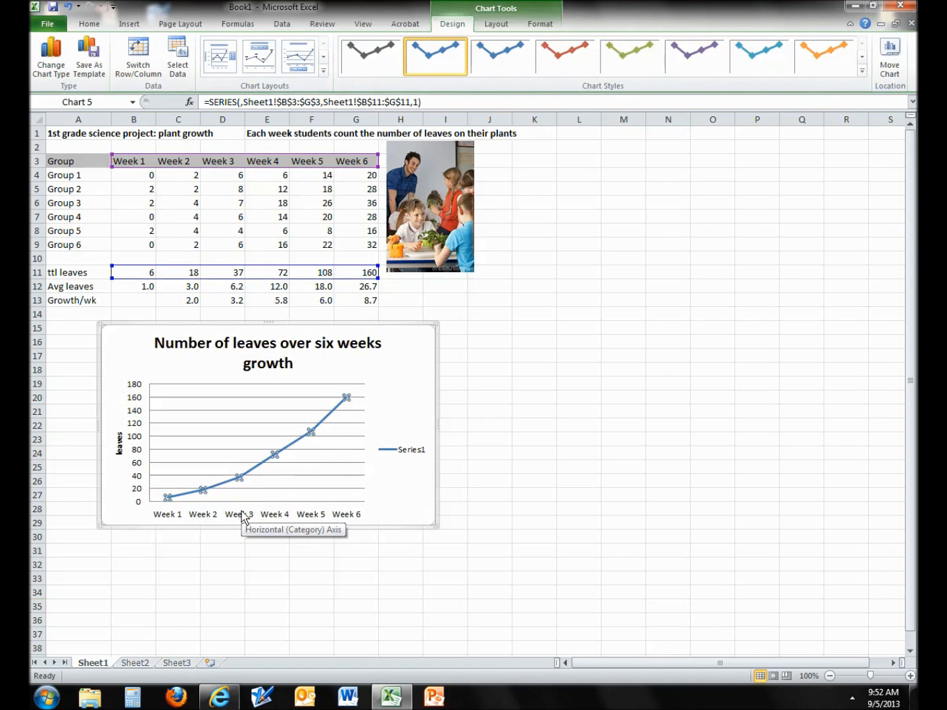
left_click(387, 375)
right_click(395, 373)
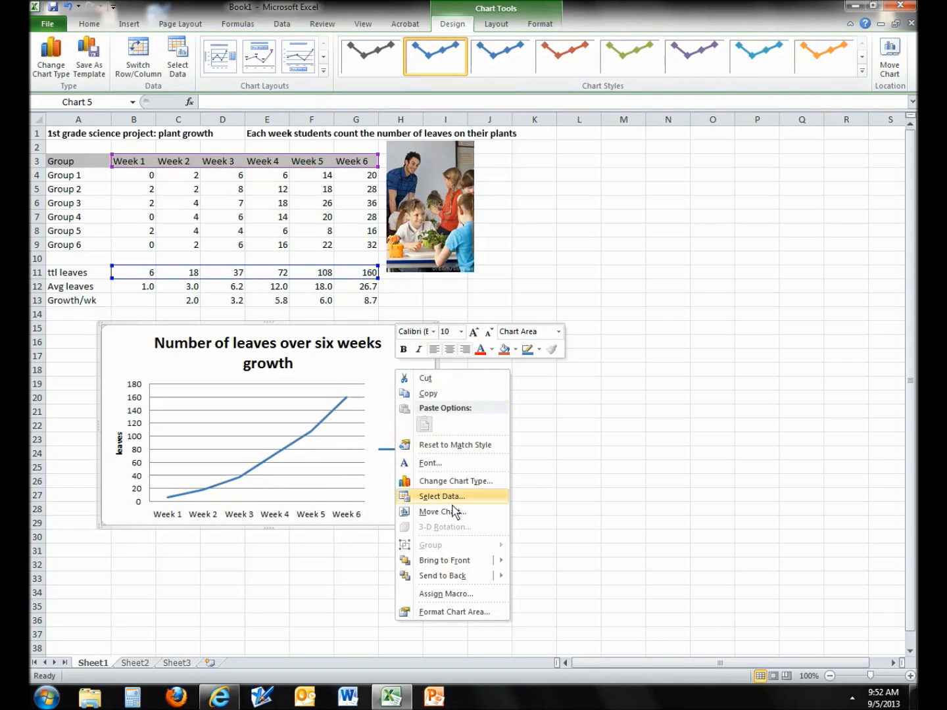
left_click(434, 614)
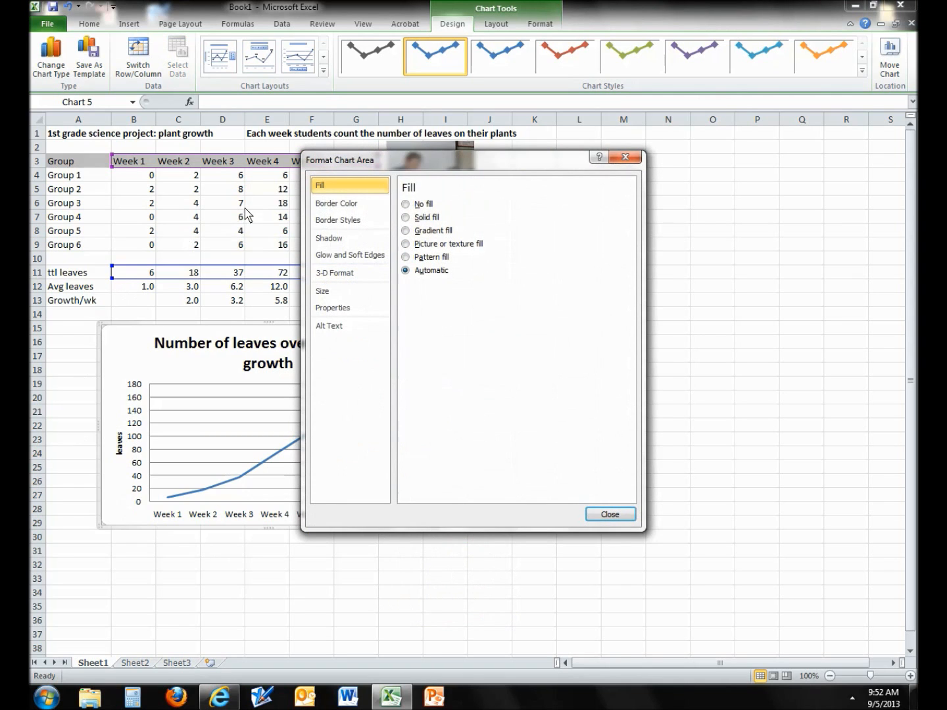
left_click(405, 230)
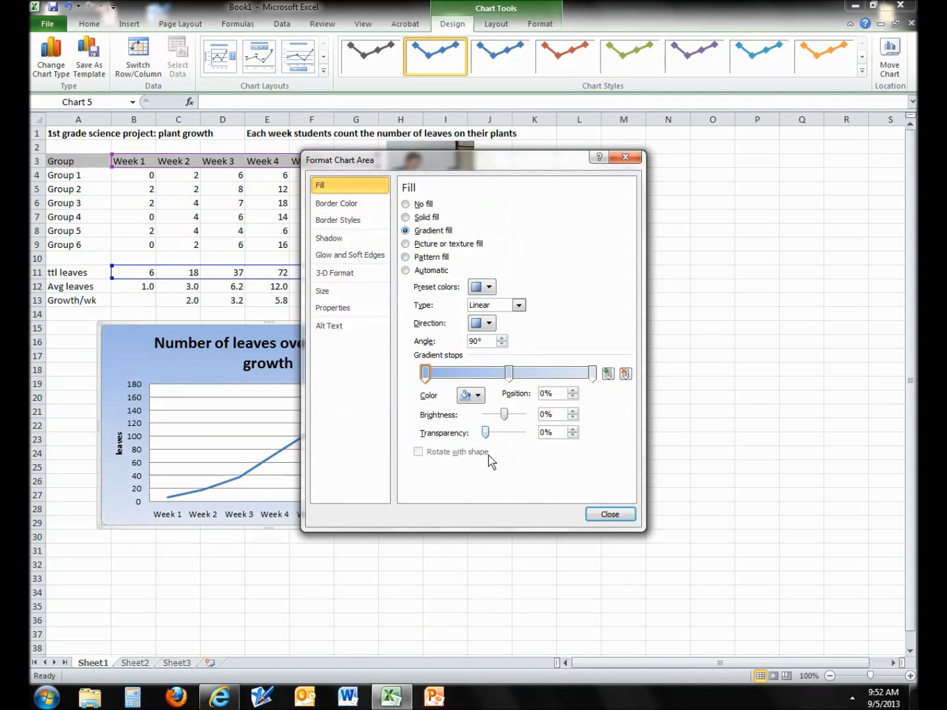
left_click(489, 288)
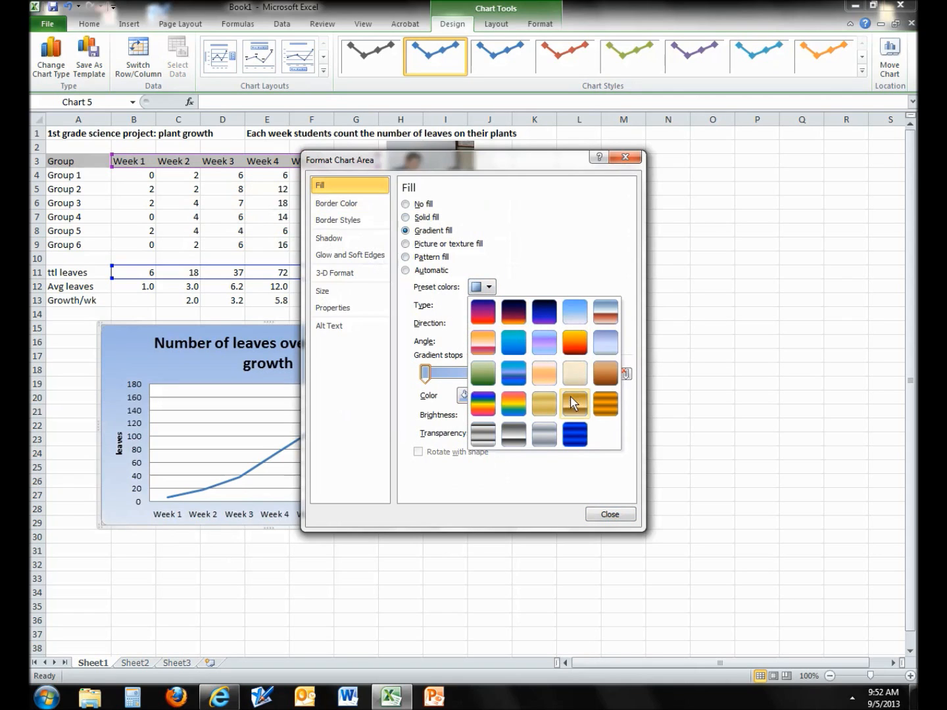
left_click(571, 399)
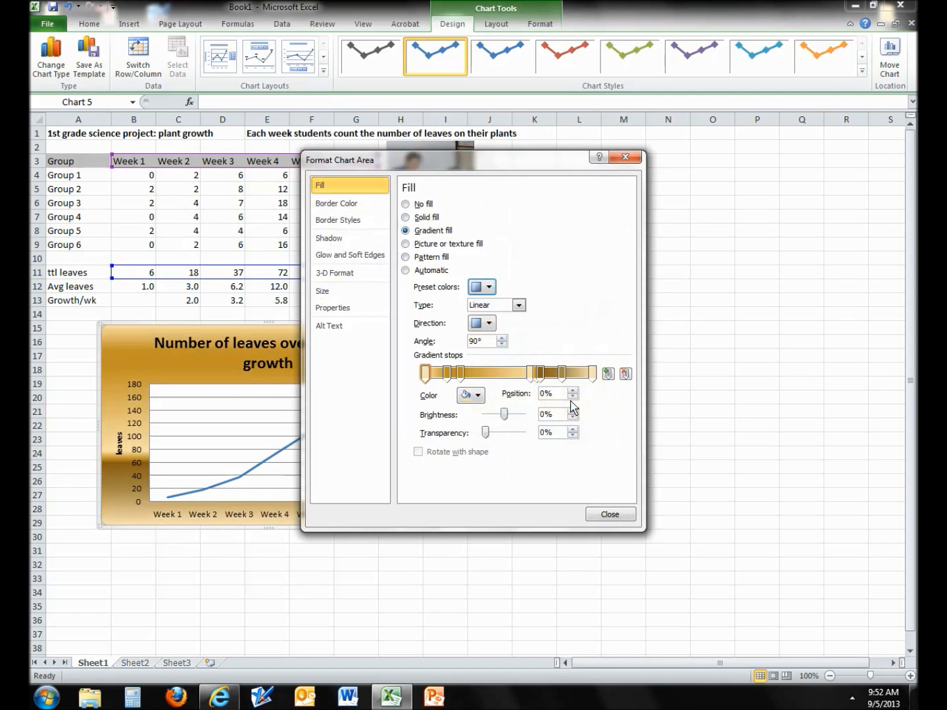
left_click(609, 516)
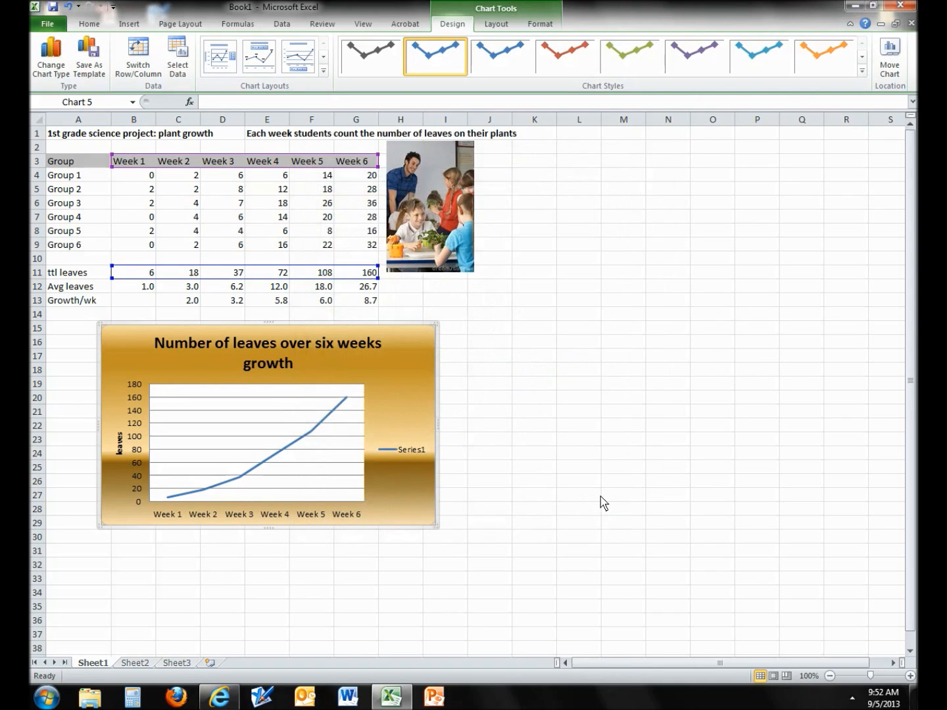
- Move the chart to the right of the classroom photo and delete its "Series1" legend
left_click_drag(196, 324, 589, 182)
left_click(598, 428)
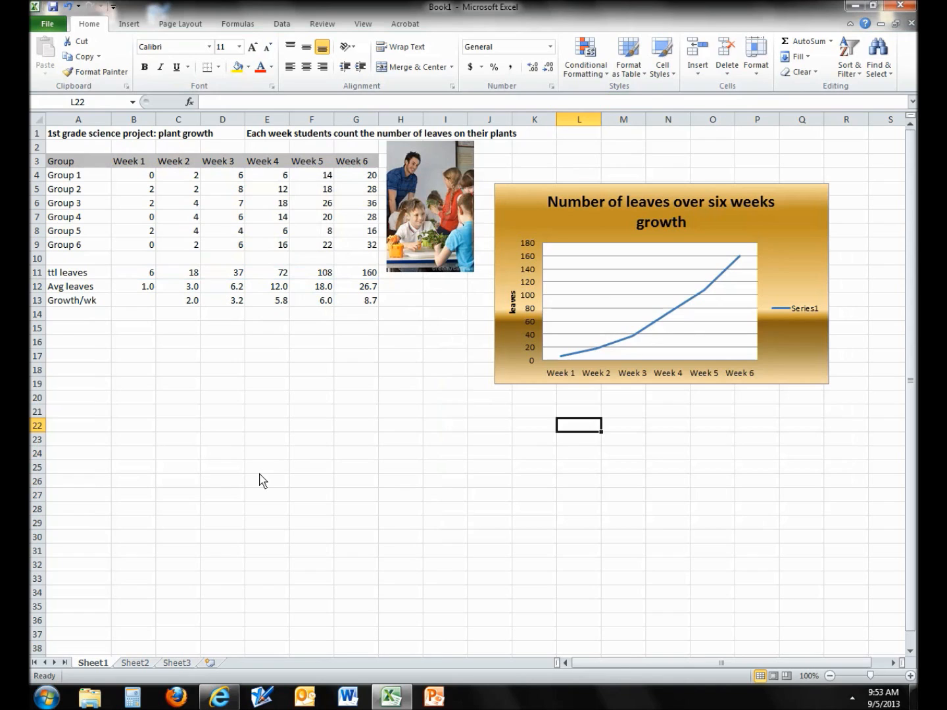
right_click(805, 316)
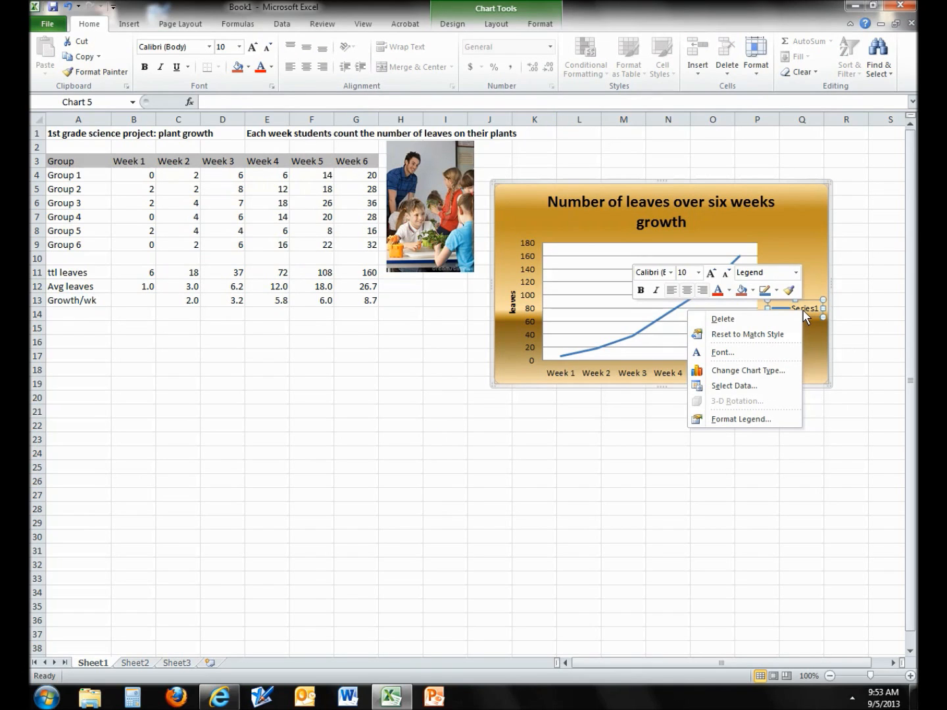
left_click(769, 318)
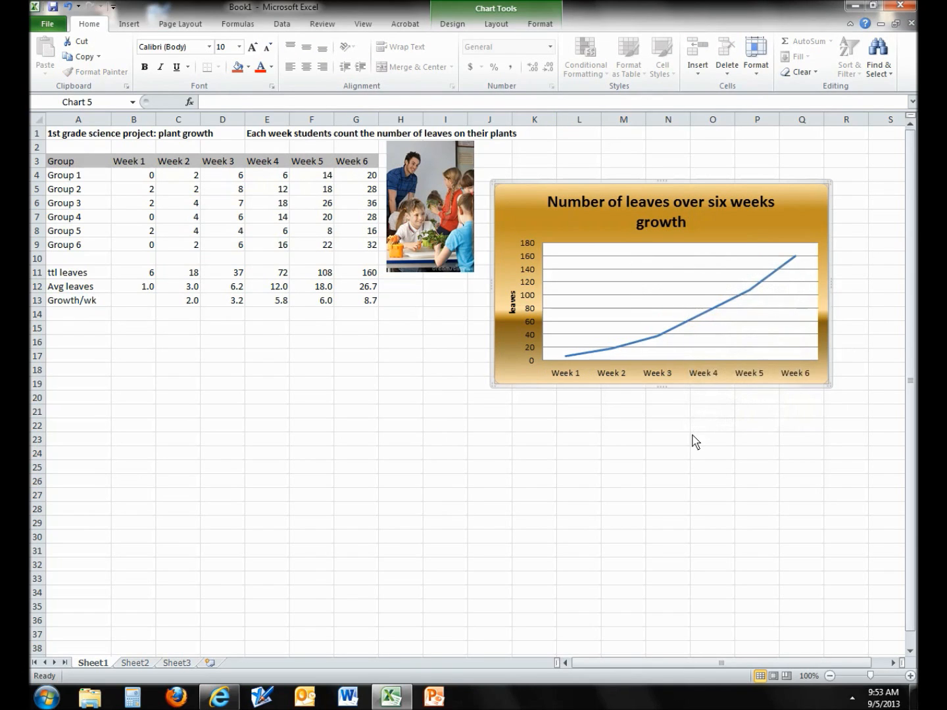